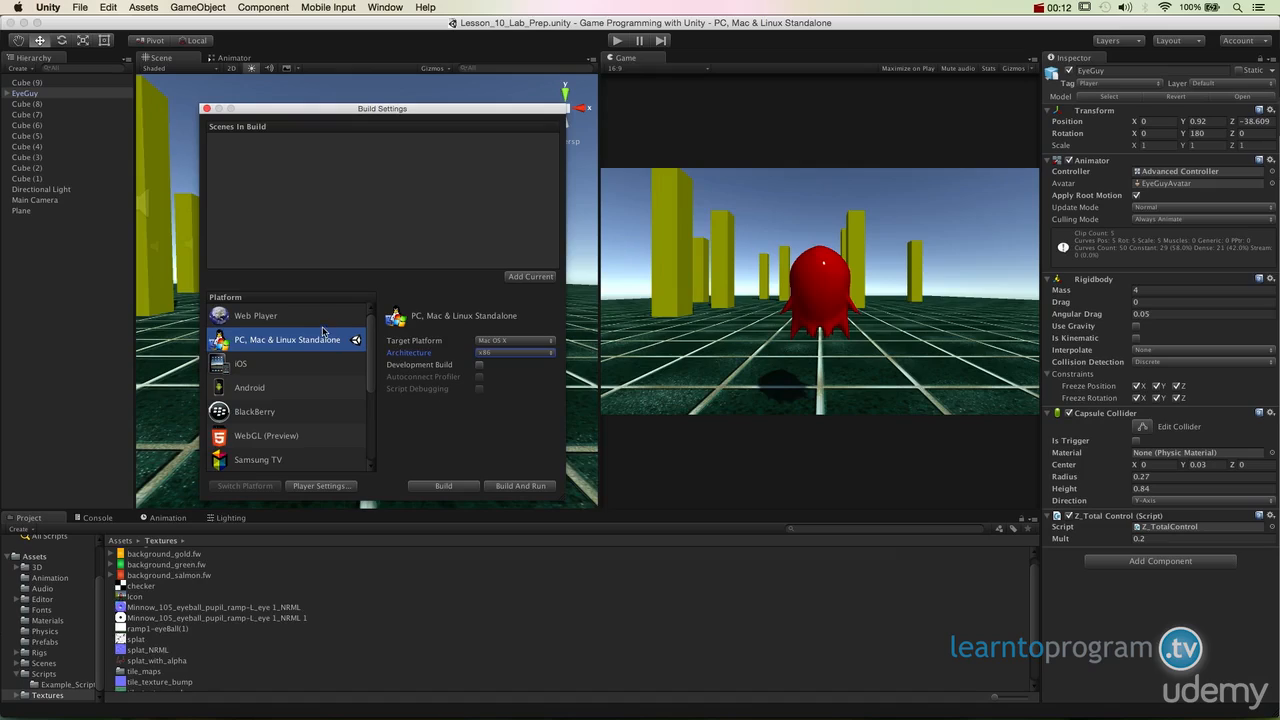
- Open the player settings for PC, Mac & Linux Standalone and enable the standalone icon override
{"action": "left_click", "coordinate": [313, 342]}
{"action": "left_click", "coordinate": [320, 486]}
{"action": "left_click", "coordinate": [1061, 314]}
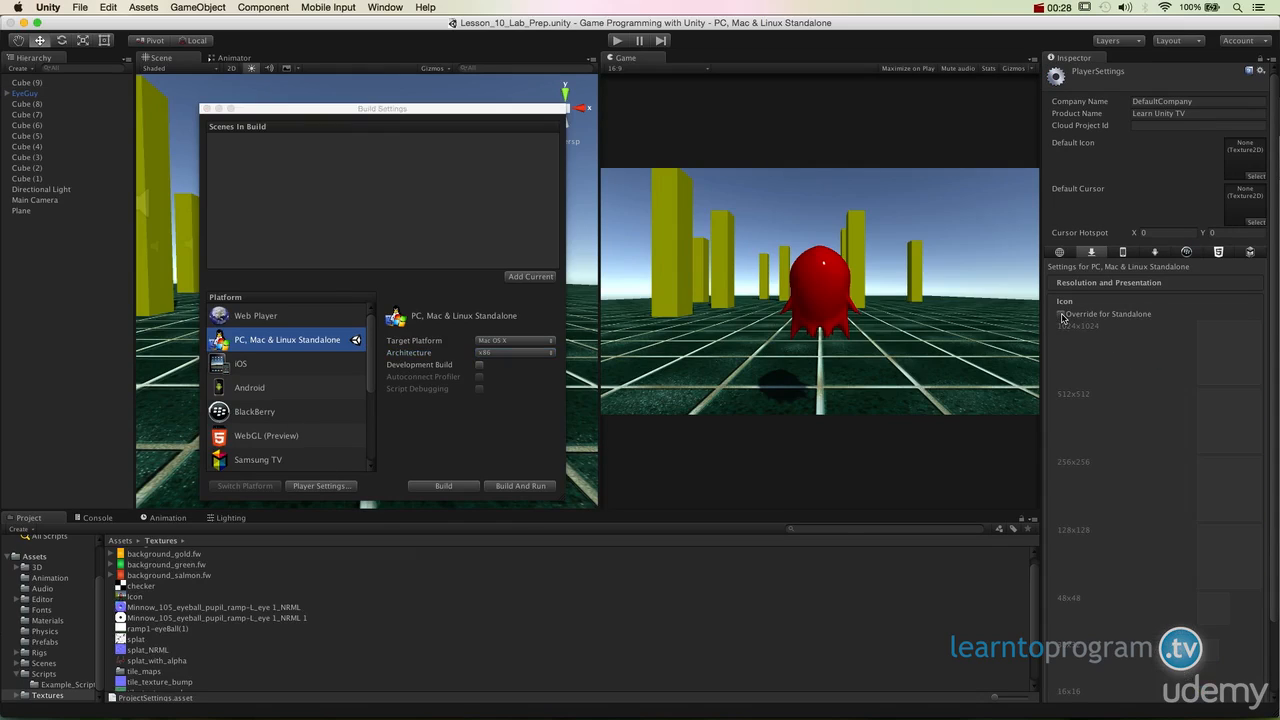
{"action": "left_click", "coordinate": [1061, 314]}
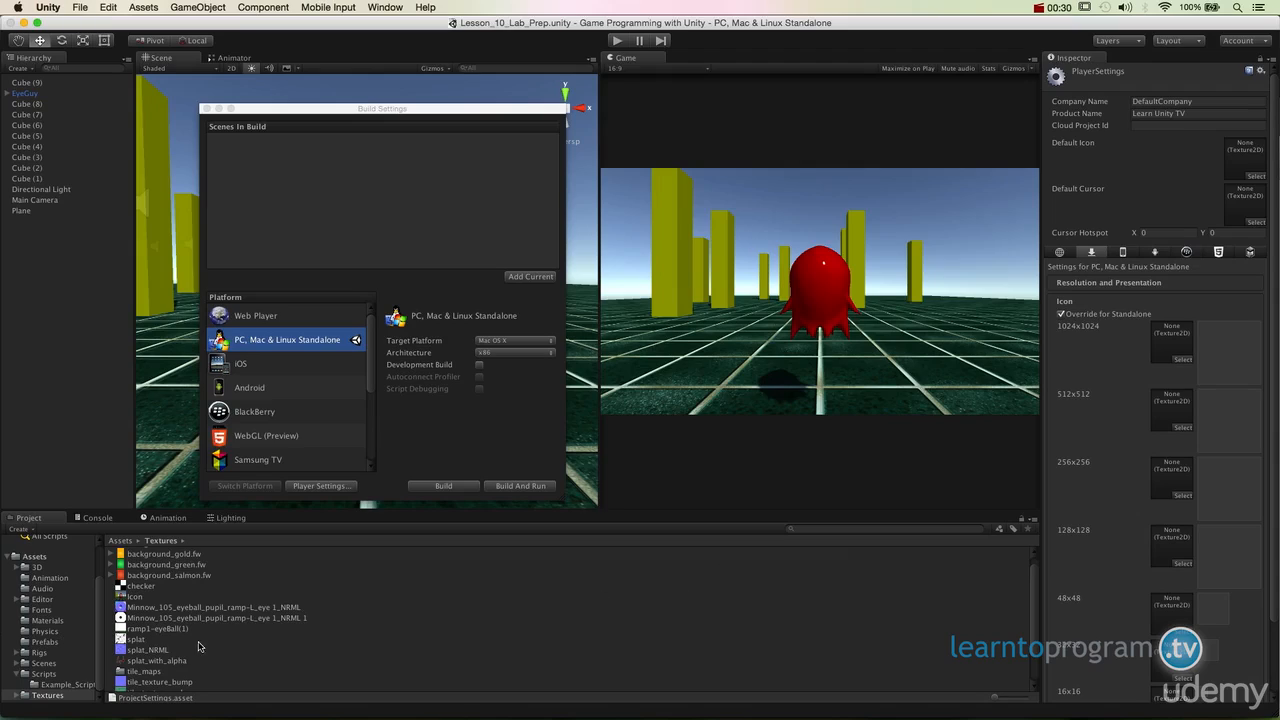
- Assign the Icon texture to the 1024x1024 slot of the standalone icons
{"action": "left_click", "coordinate": [141, 597]}
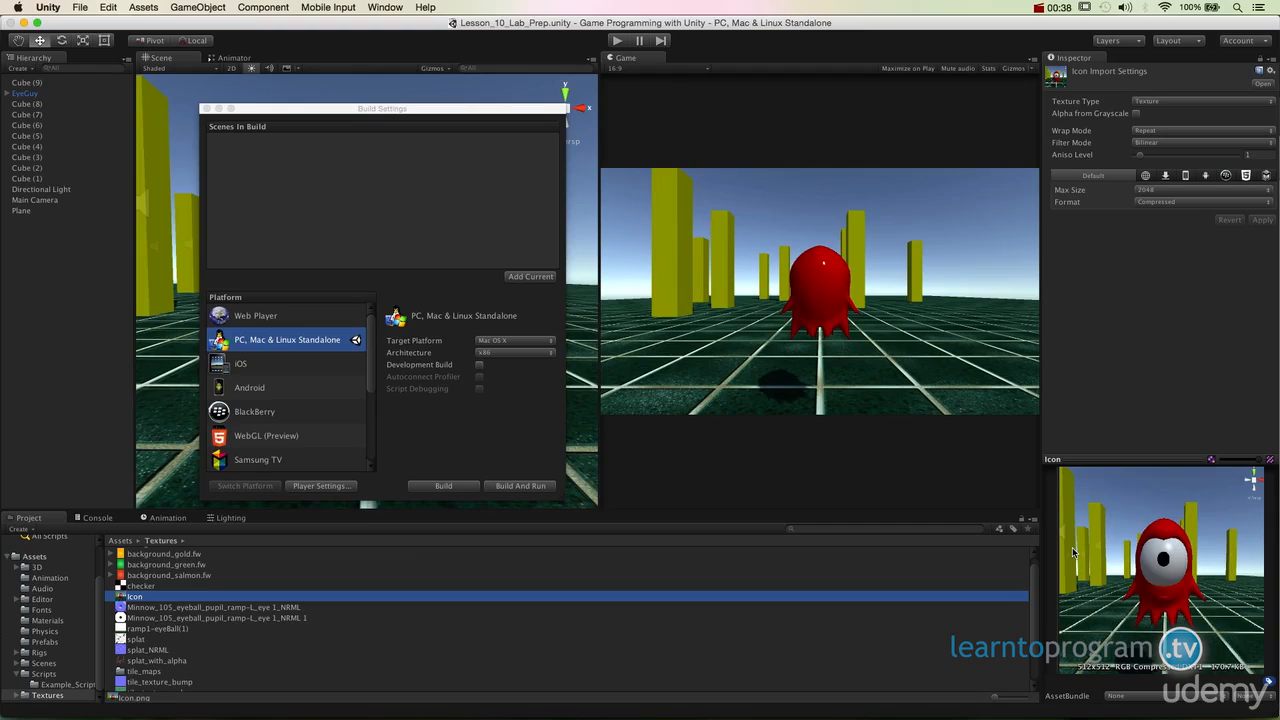
{"action": "left_click", "coordinate": [343, 486]}
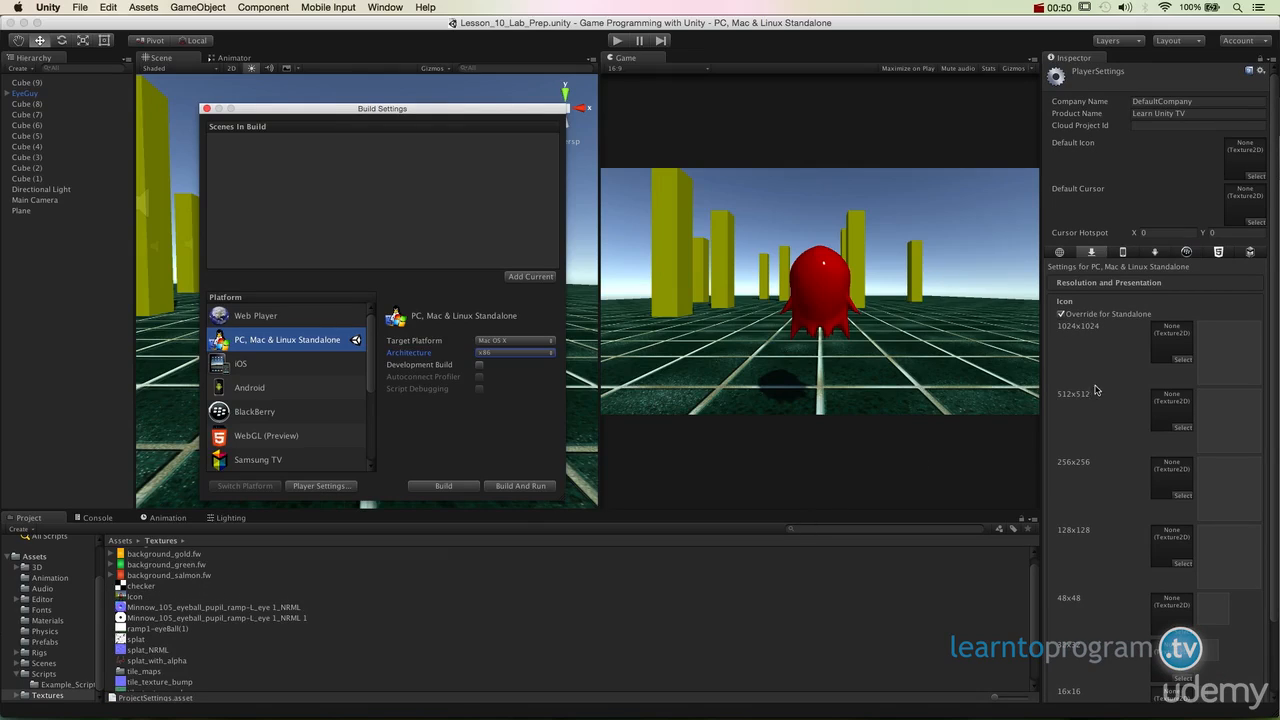
{"action": "scroll", "coordinate": [1124, 538], "scroll_direction": "down", "scroll_amount": 3}
{"action": "scroll", "coordinate": [1124, 536], "scroll_direction": "up", "scroll_amount": 3}
{"action": "left_click_drag", "start_coordinate": [133, 597], "coordinate": [1182, 360]}
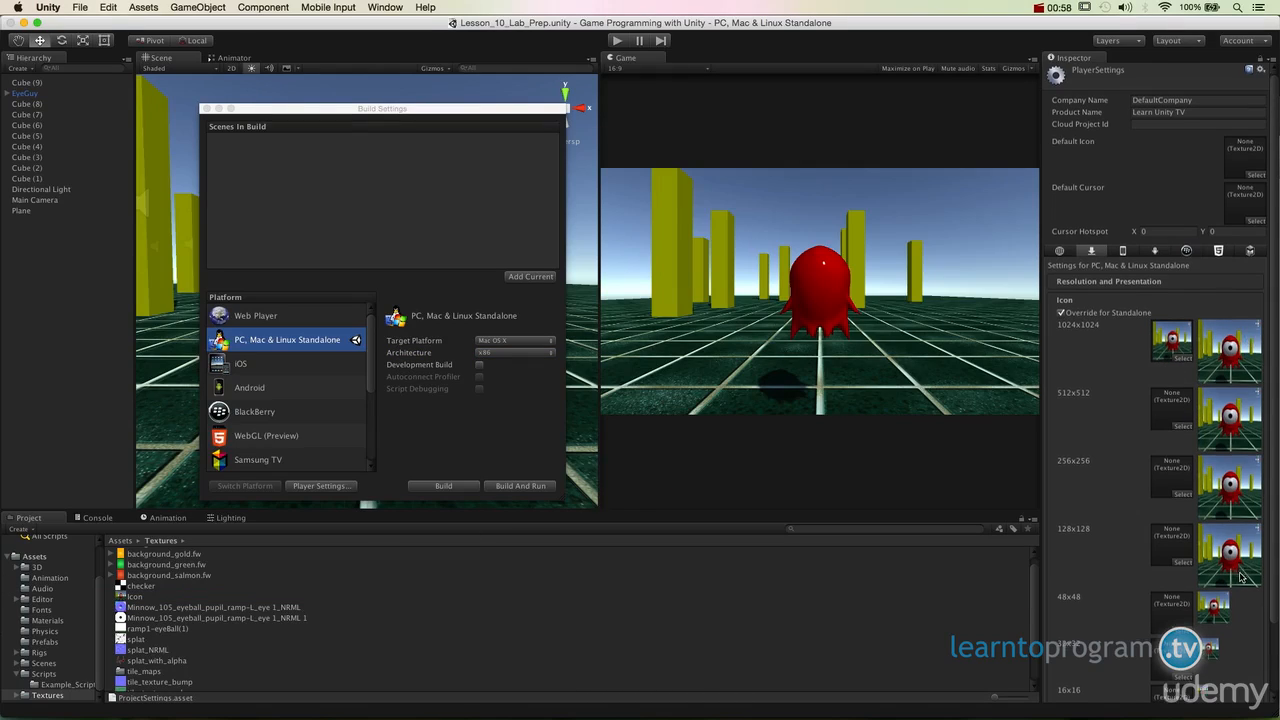
{"action": "scroll", "coordinate": [1246, 266], "scroll_direction": "down", "scroll_amount": 4}
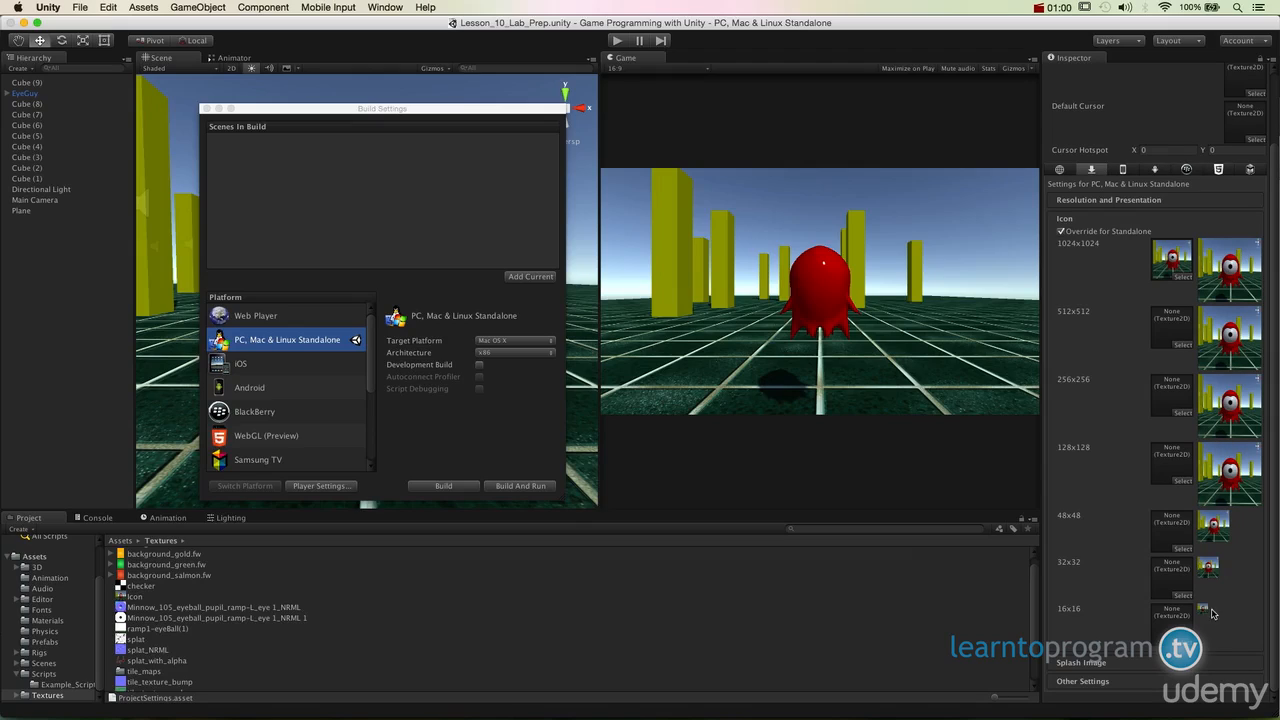
{"action": "scroll", "coordinate": [1212, 607], "scroll_direction": "up", "scroll_amount": 4}
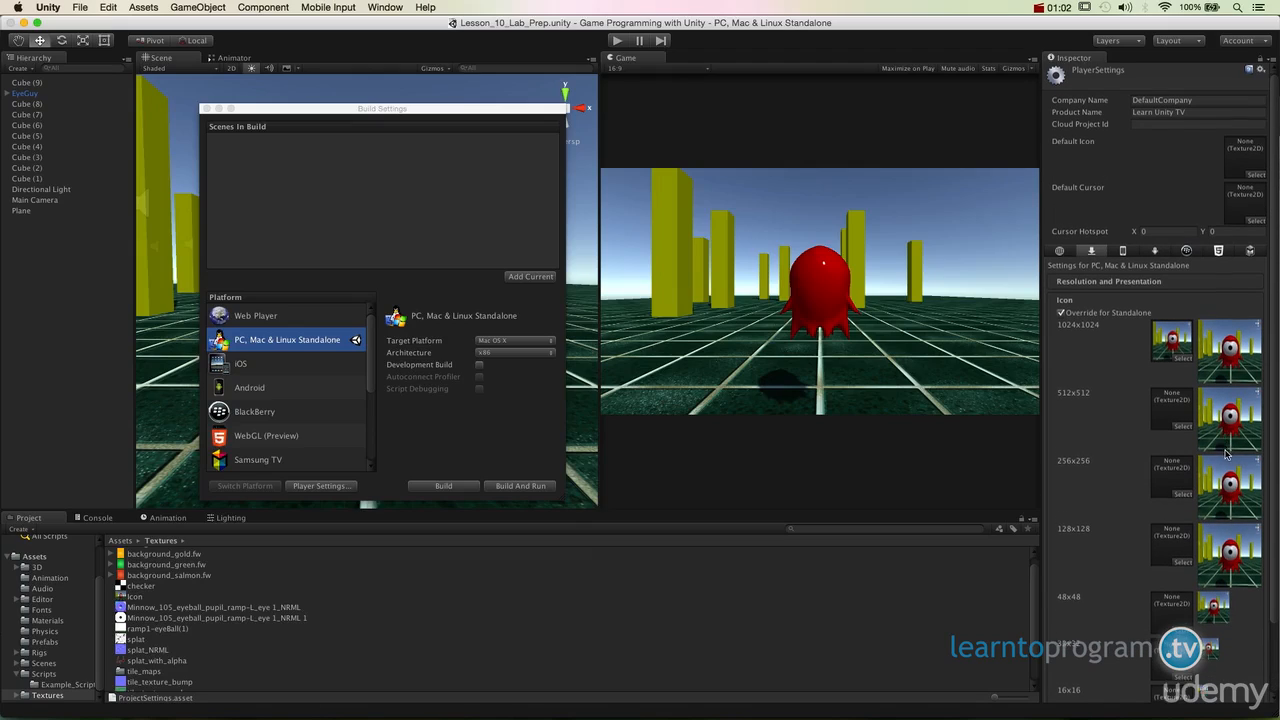
- Use the Icon texture as the splash image's config dialog banner and disable the Unity splash screen
{"action": "scroll", "coordinate": [1228, 445], "scroll_direction": "down", "scroll_amount": 2}
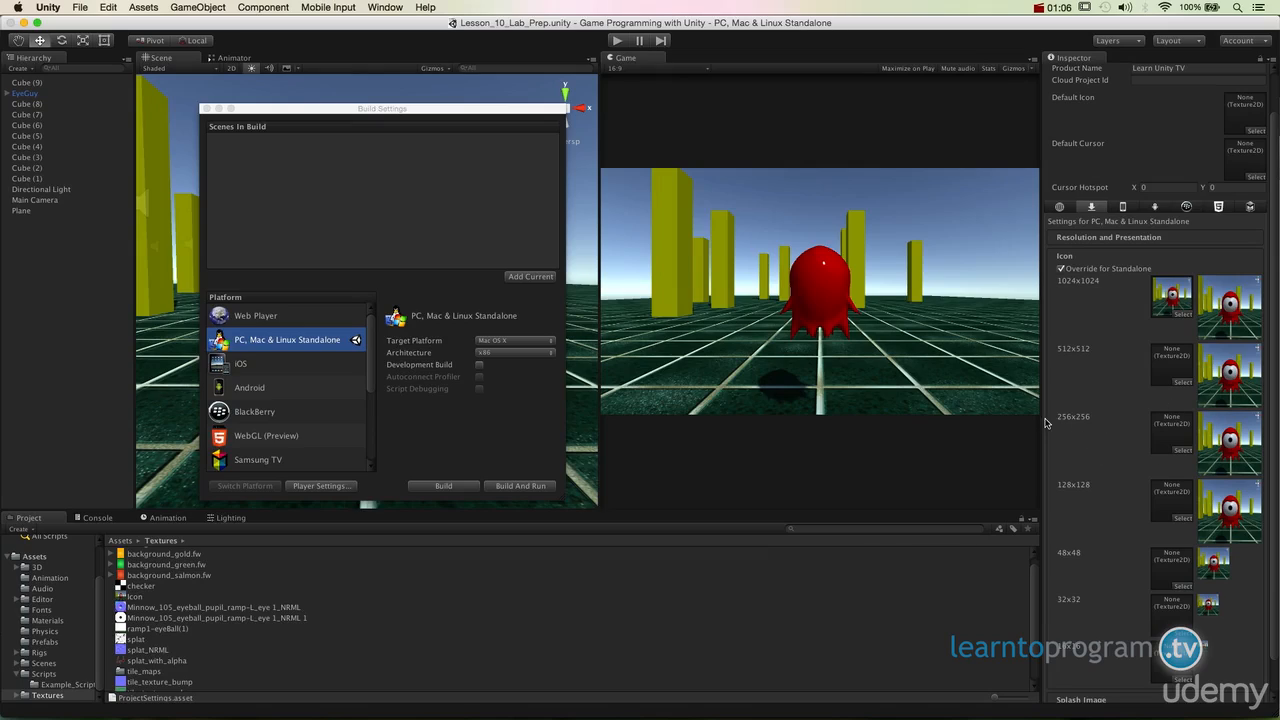
{"action": "scroll", "coordinate": [1133, 424], "scroll_direction": "down", "scroll_amount": 2}
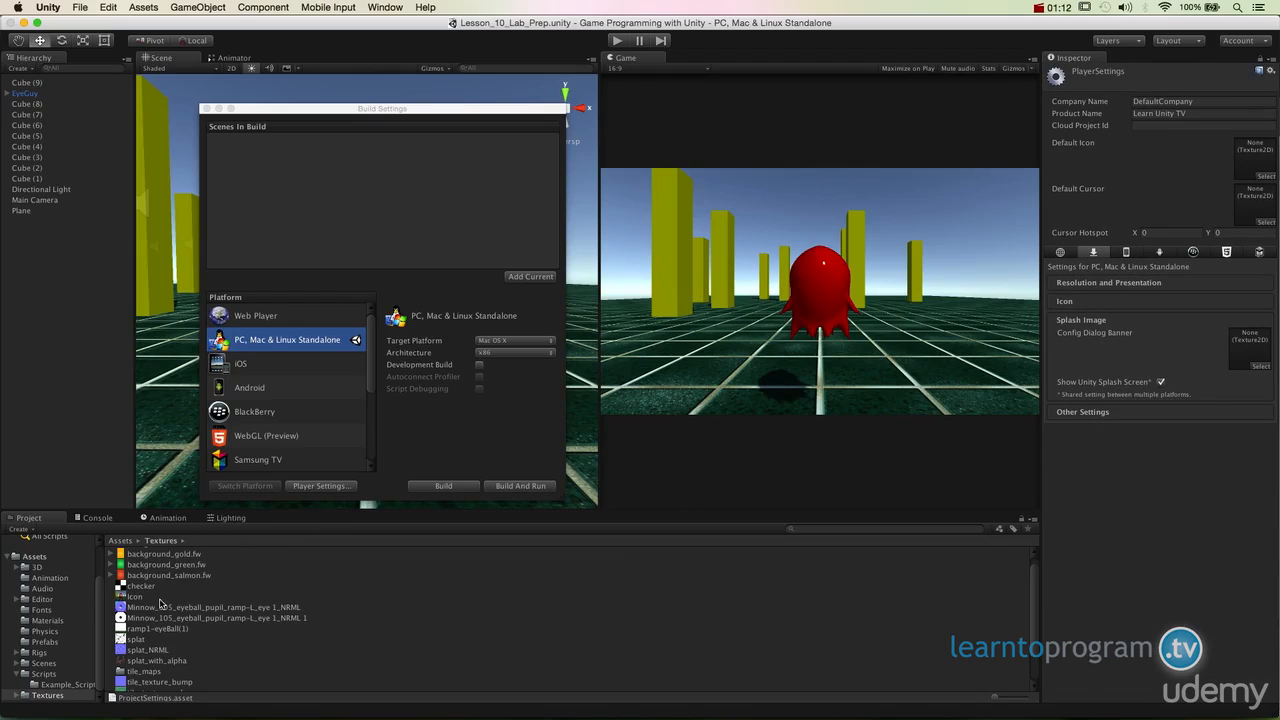
{"action": "left_click_drag", "start_coordinate": [140, 600], "coordinate": [170, 594]}
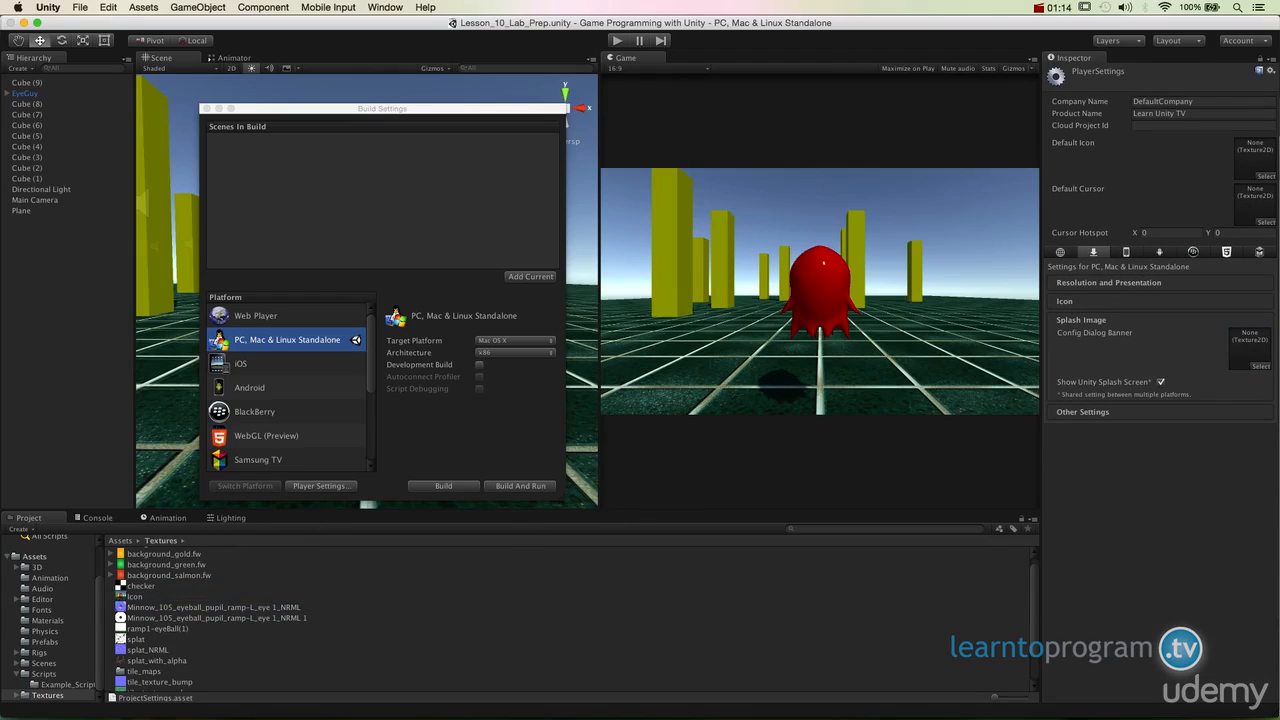
{"action": "left_click_drag", "start_coordinate": [1253, 361], "coordinate": [1250, 360]}
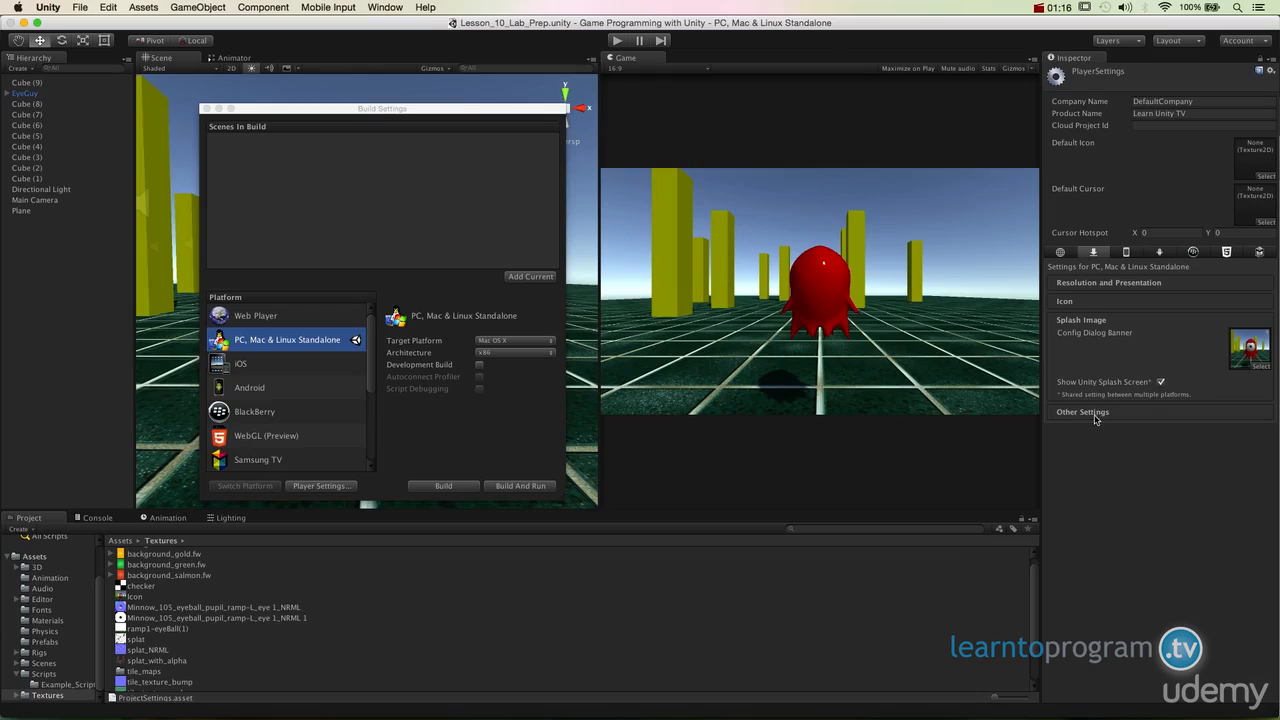
{"action": "left_click", "coordinate": [1162, 382]}
{"action": "left_click", "coordinate": [1084, 412]}
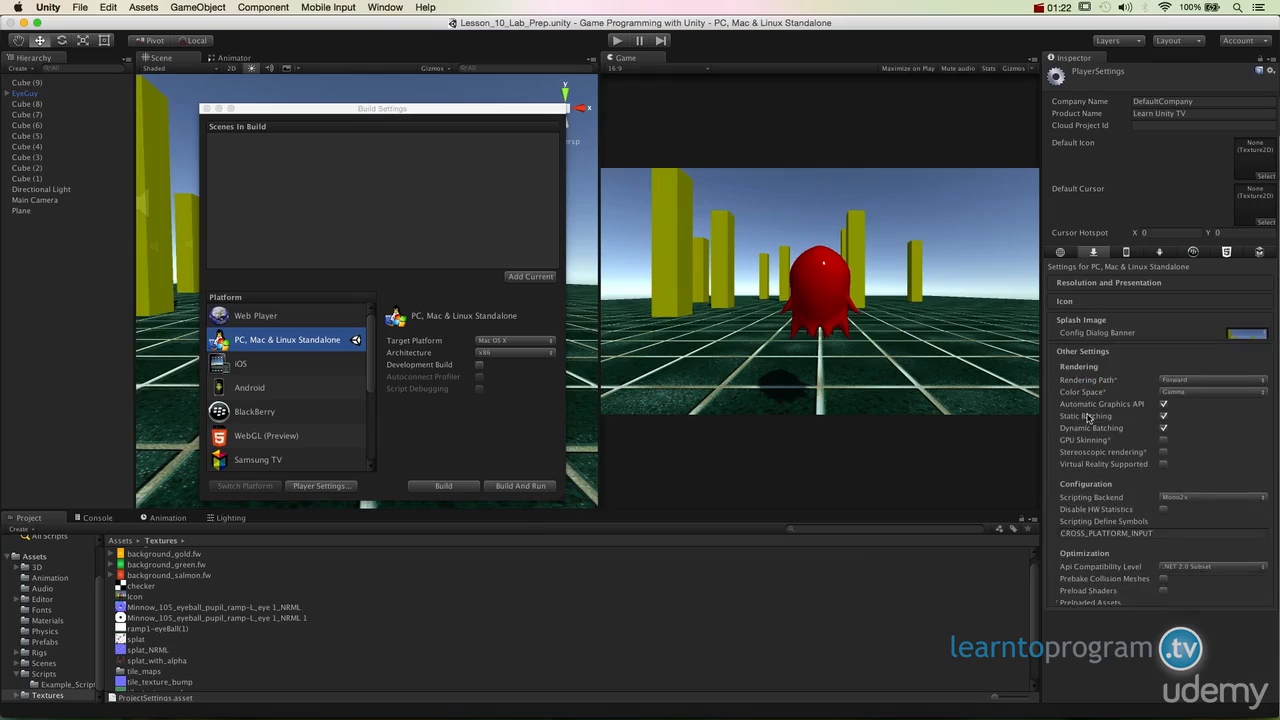
{"action": "left_click", "coordinate": [1097, 322]}
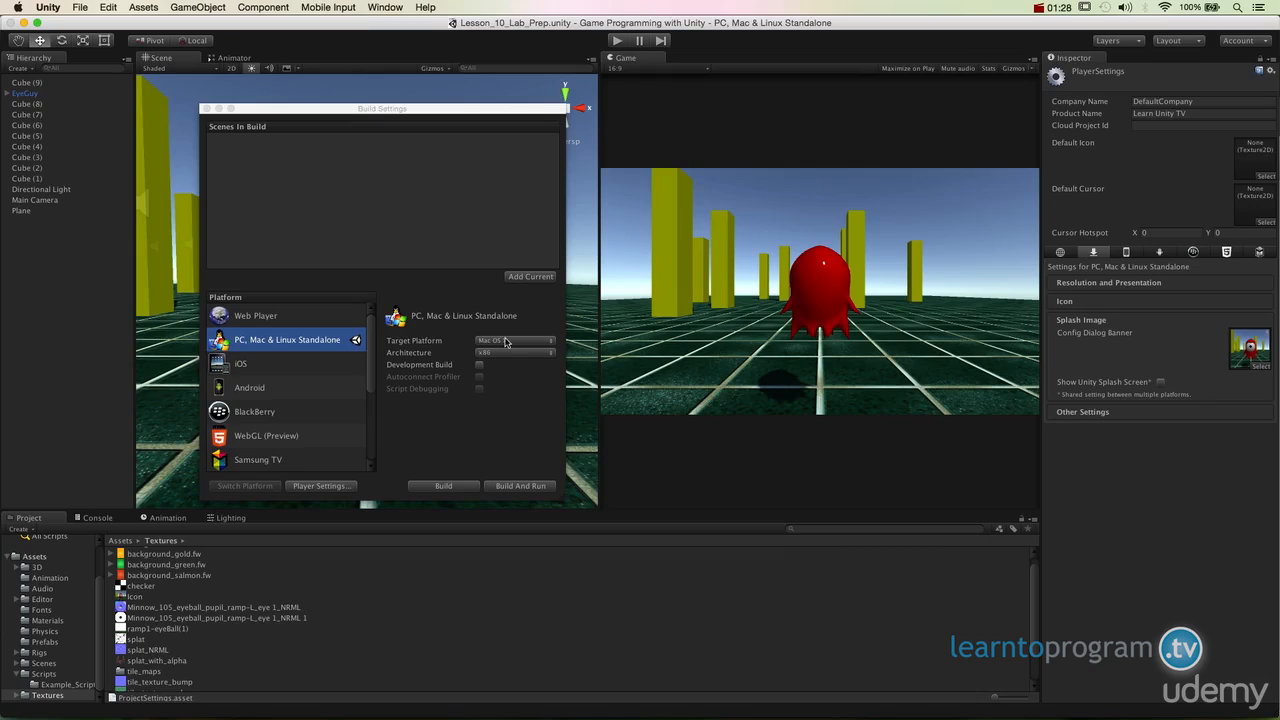
- Try Windows and Linux as the build's target platform, and return it to Mac OS X
{"action": "left_click", "coordinate": [512, 341]}
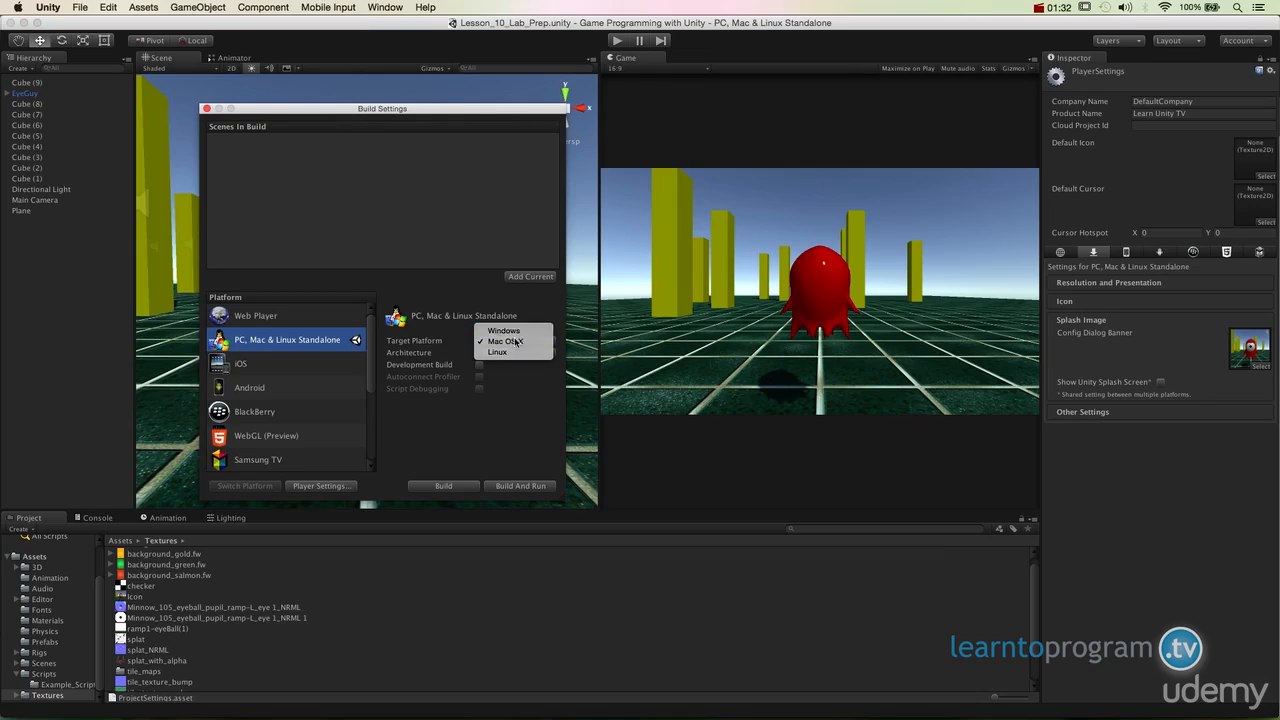
{"action": "left_click", "coordinate": [515, 331]}
{"action": "left_click", "coordinate": [512, 341]}
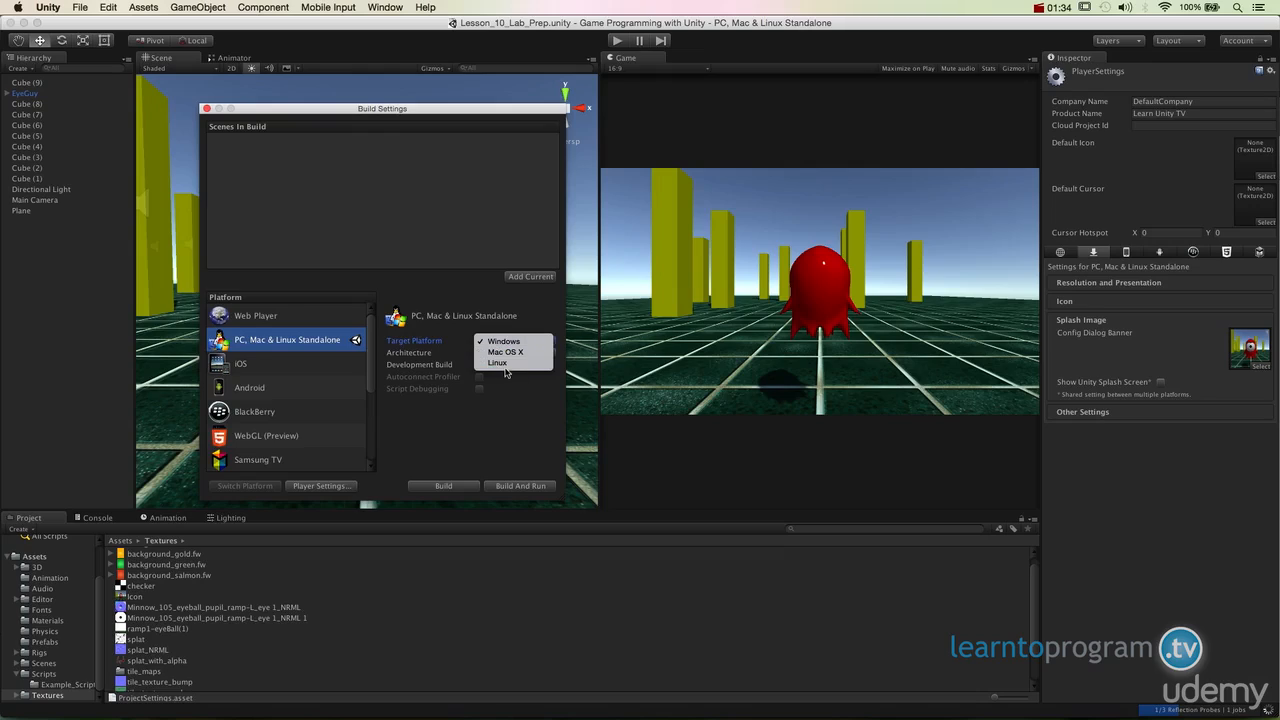
{"action": "left_click", "coordinate": [505, 364]}
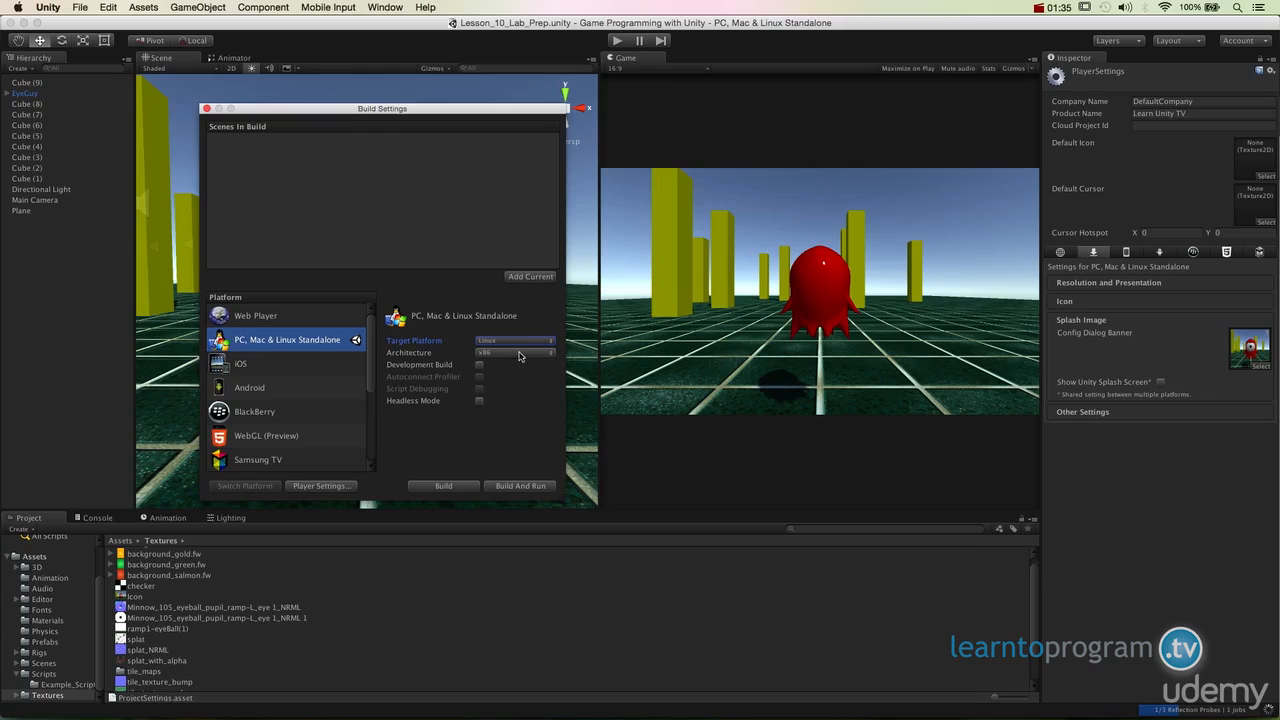
{"action": "left_click", "coordinate": [512, 341]}
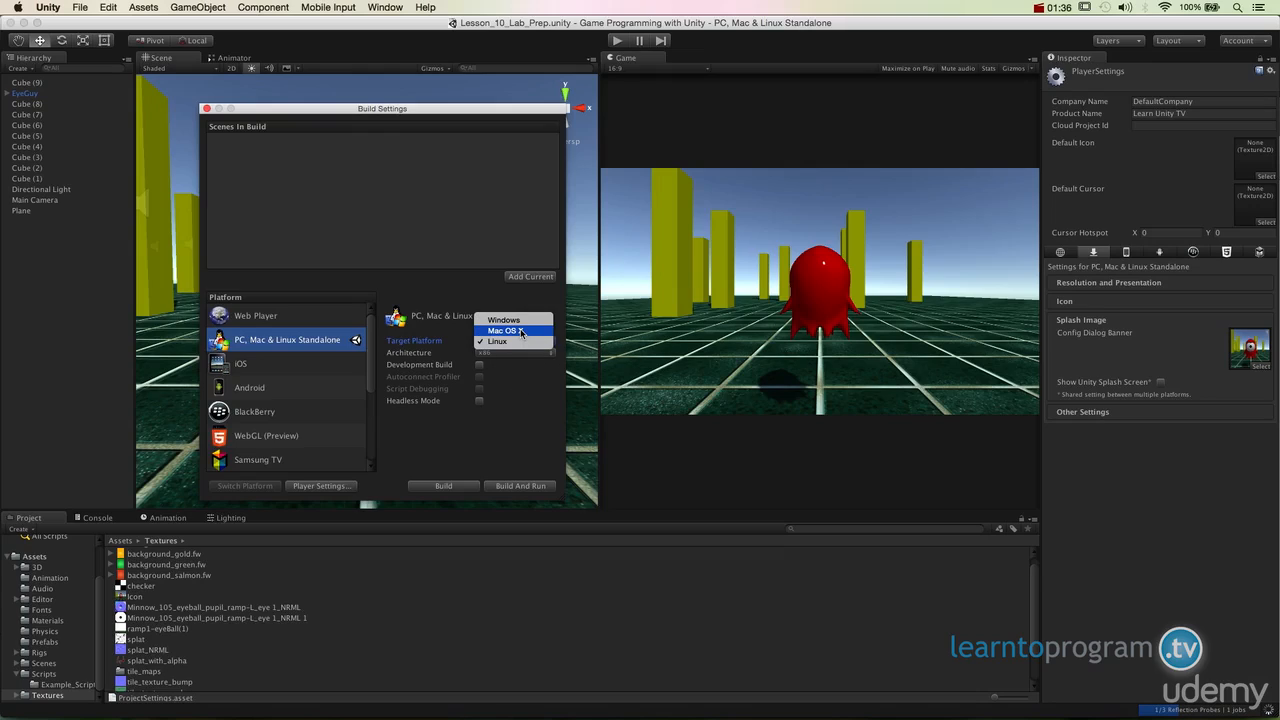
{"action": "left_click", "coordinate": [518, 331]}
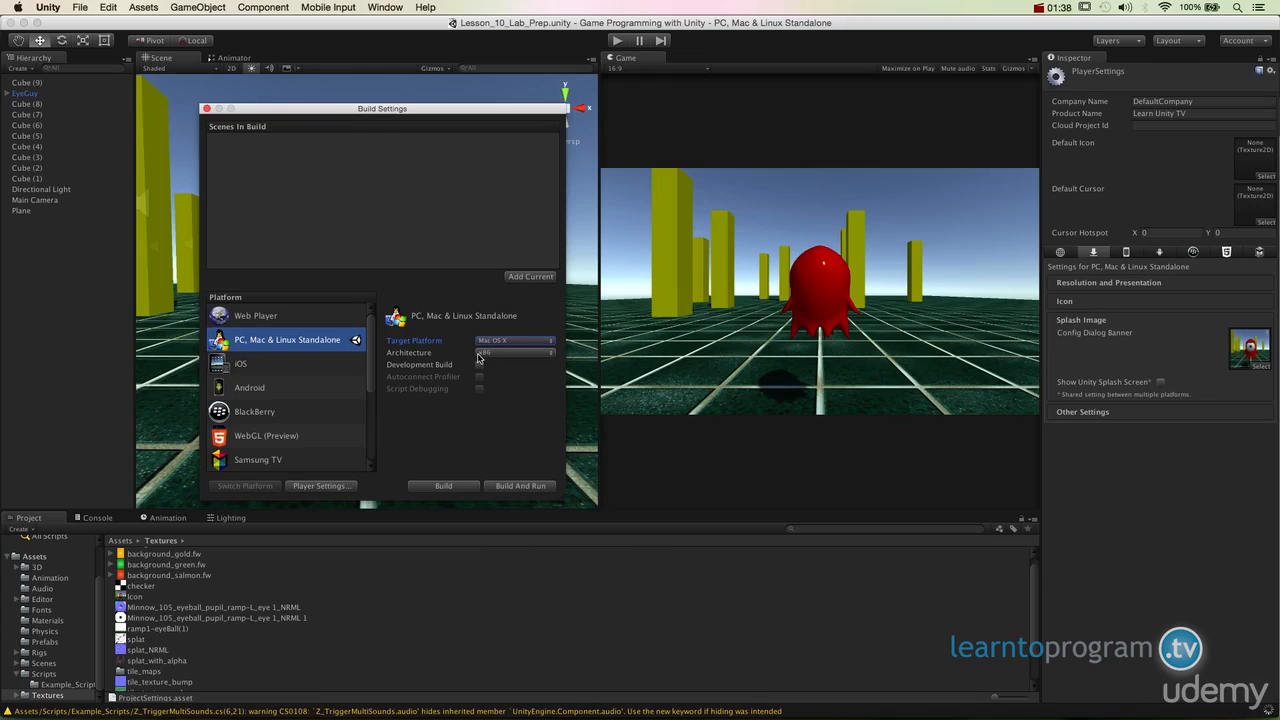
- Try the x86_64 architecture for the Mac OS X build and return it to x86
{"action": "left_click", "coordinate": [532, 354]}
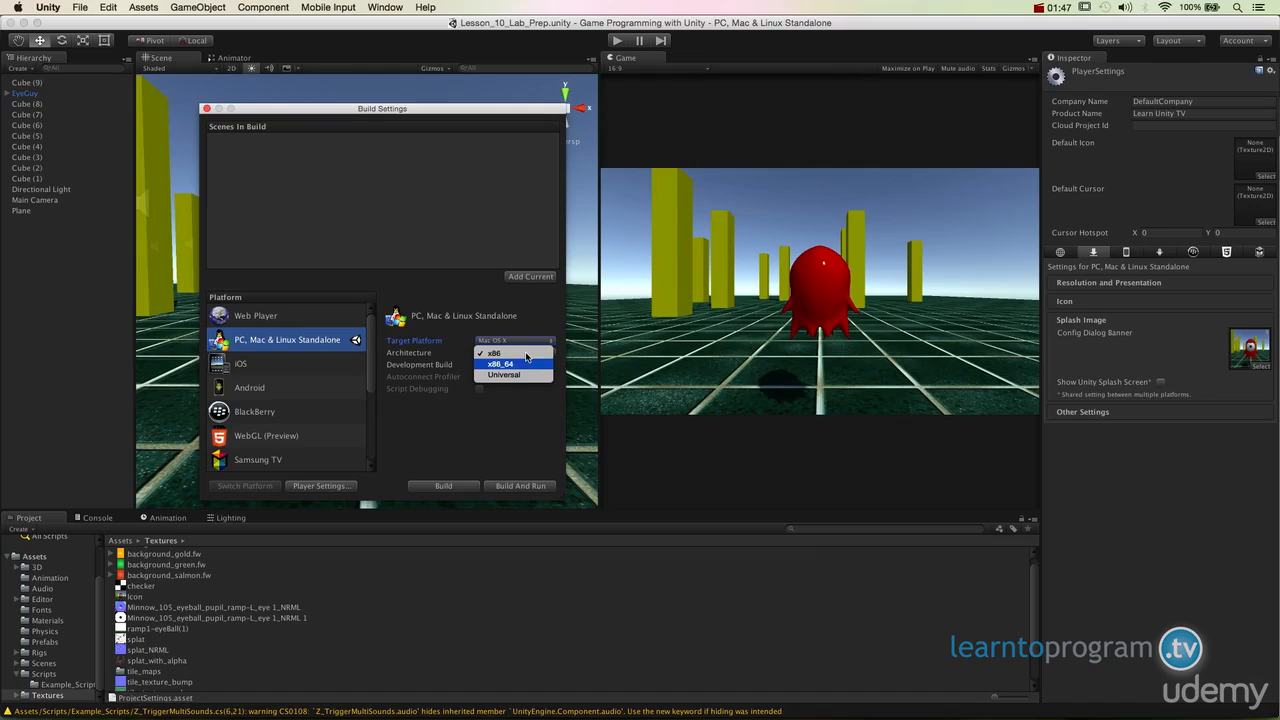
{"action": "left_click", "coordinate": [477, 354]}
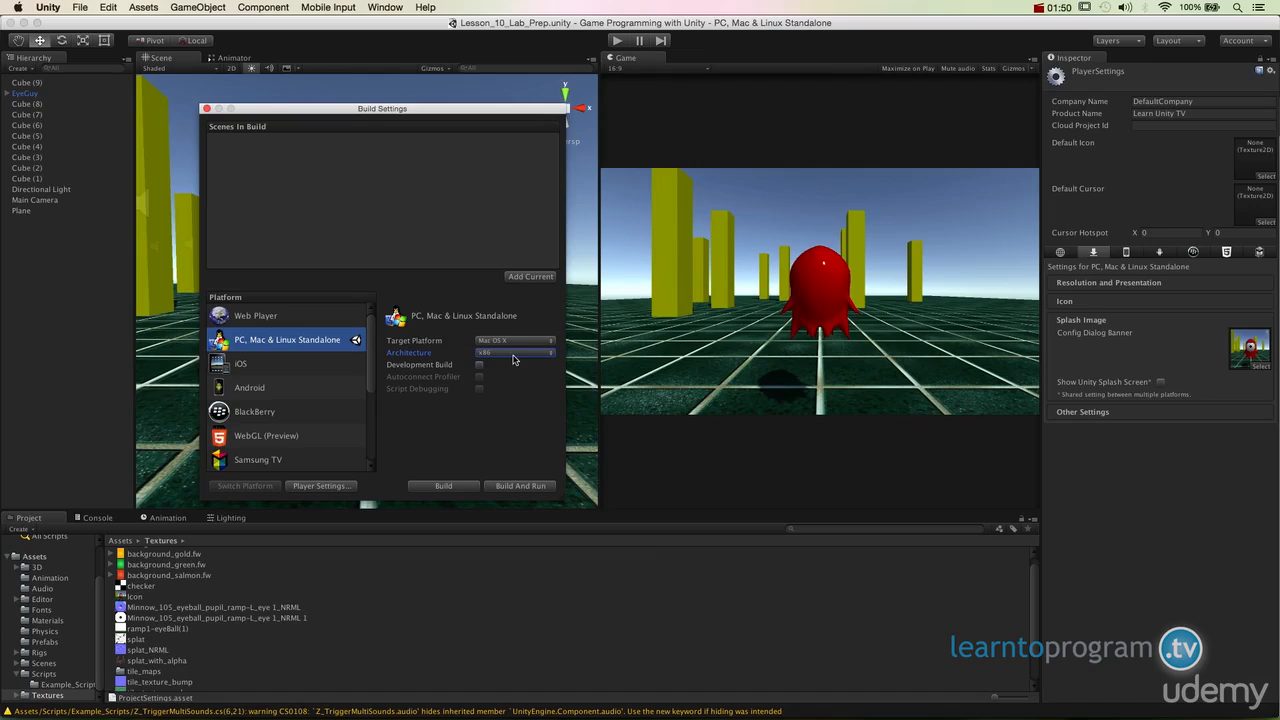
{"action": "left_click", "coordinate": [515, 353]}
{"action": "left_click", "coordinate": [515, 364]}
{"action": "left_click", "coordinate": [515, 352]}
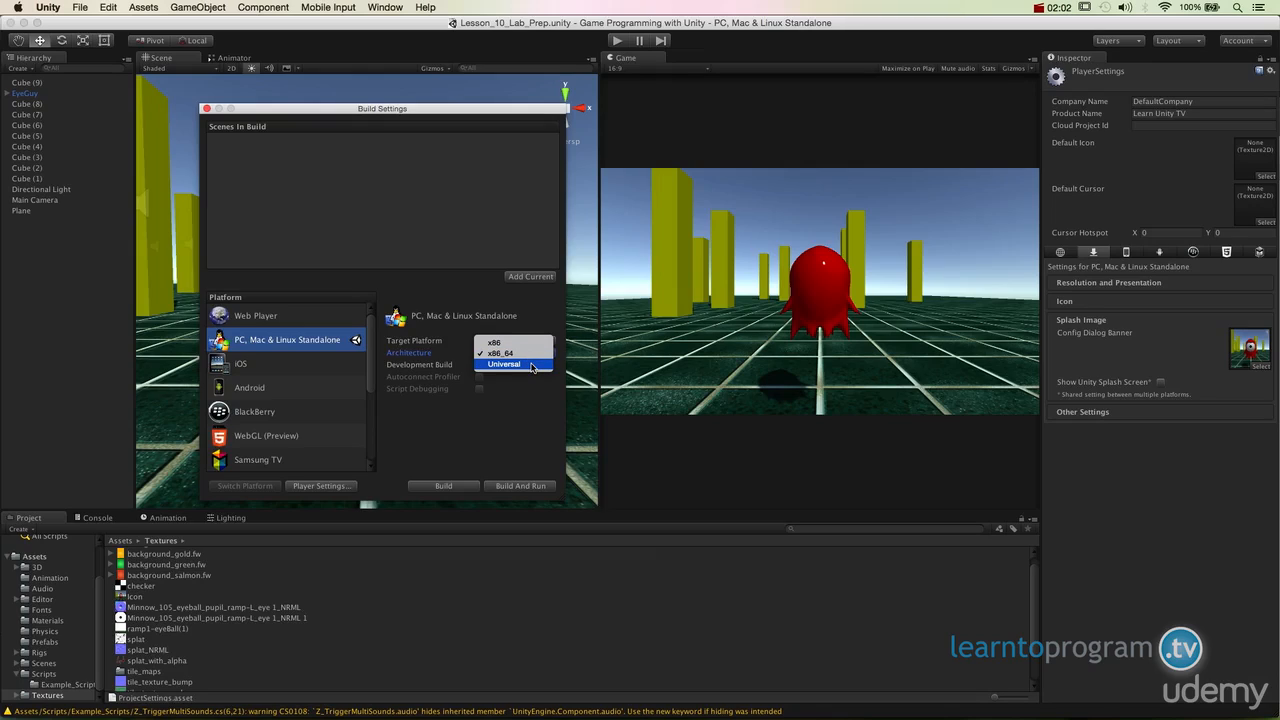
{"action": "left_click", "coordinate": [528, 342]}
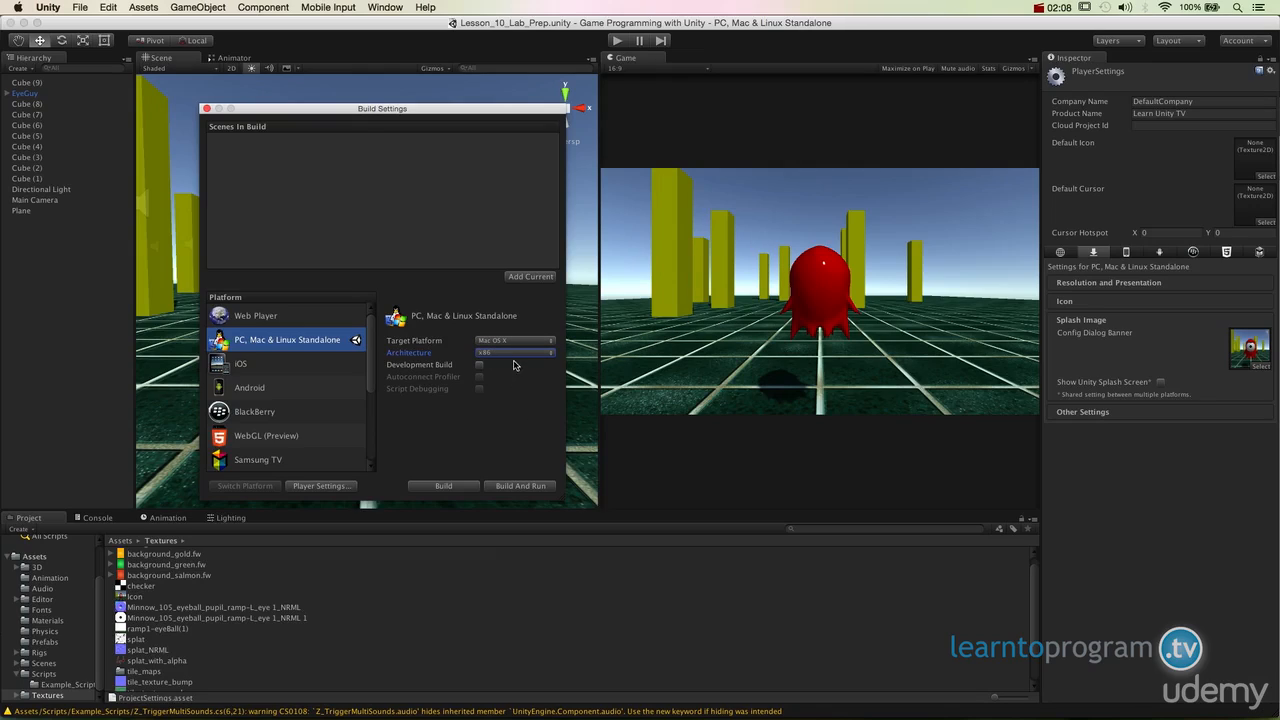
{"action": "left_click", "coordinate": [514, 352]}
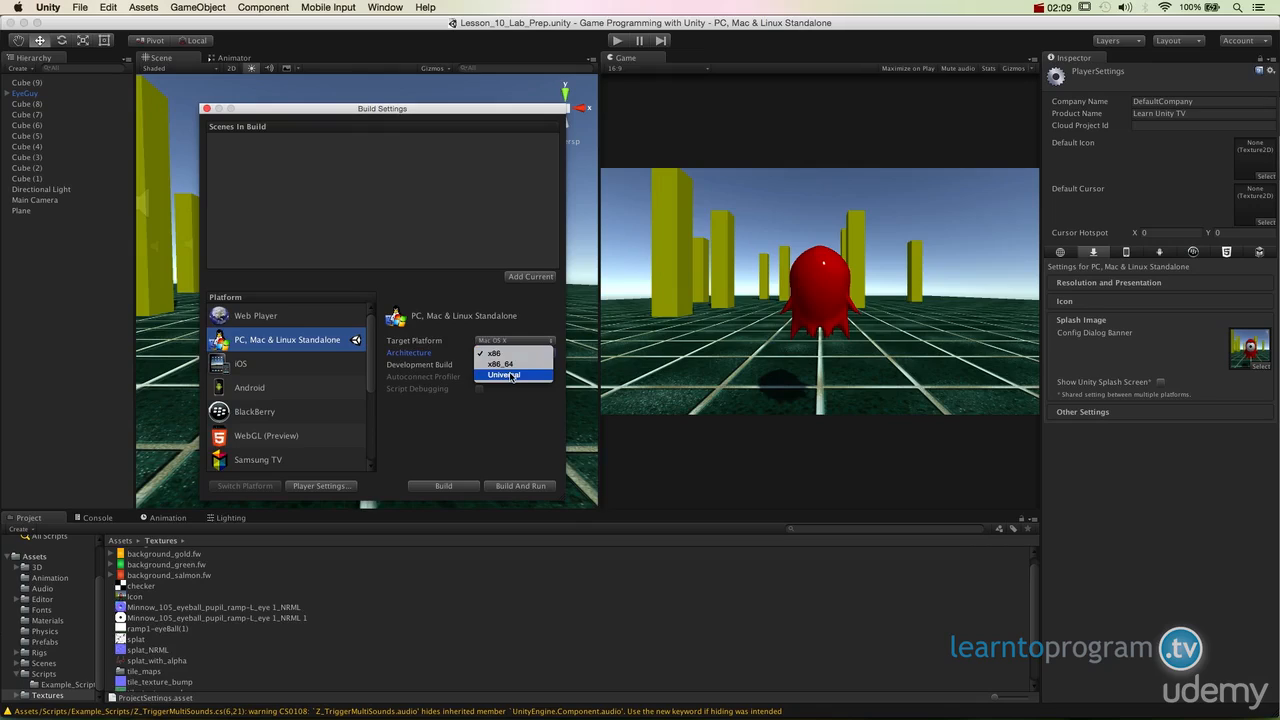
{"action": "left_click", "coordinate": [520, 427]}
- Build the Mac OS X game into the project's Builds folder under the name EyeGuy
{"action": "left_click", "coordinate": [445, 486]}
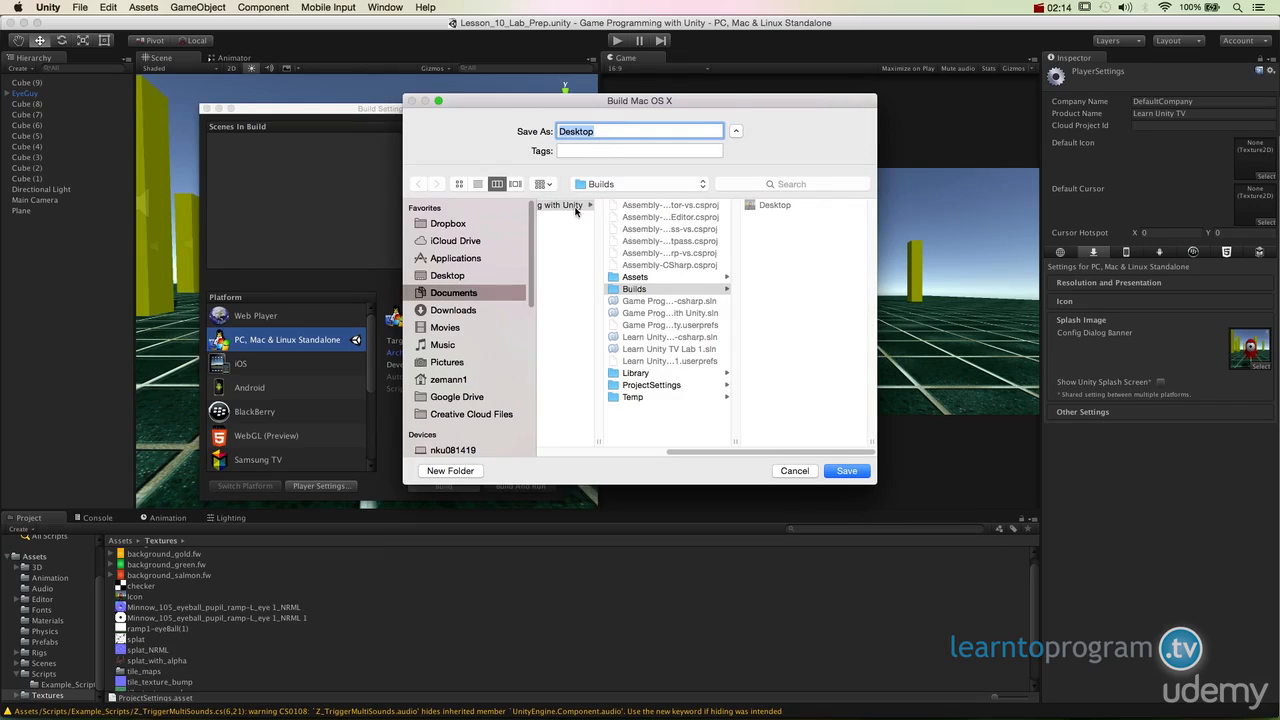
{"action": "left_click", "coordinate": [649, 278]}
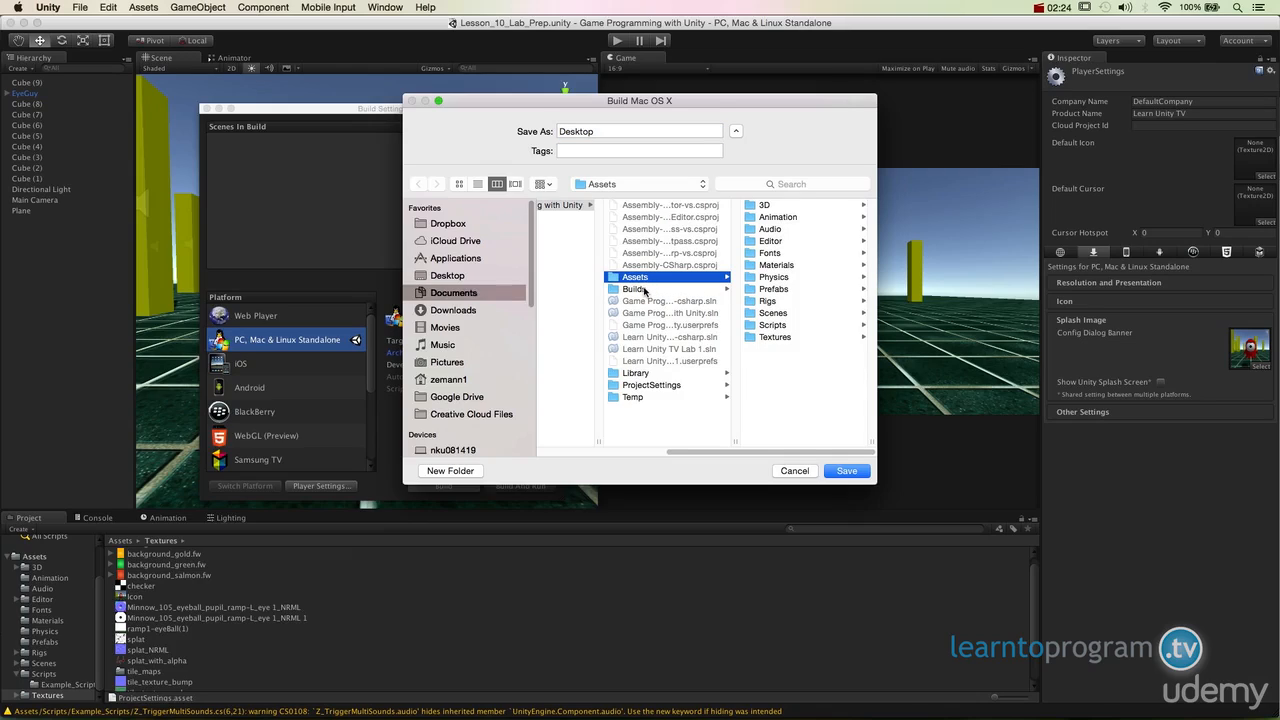
{"action": "left_click", "coordinate": [649, 287]}
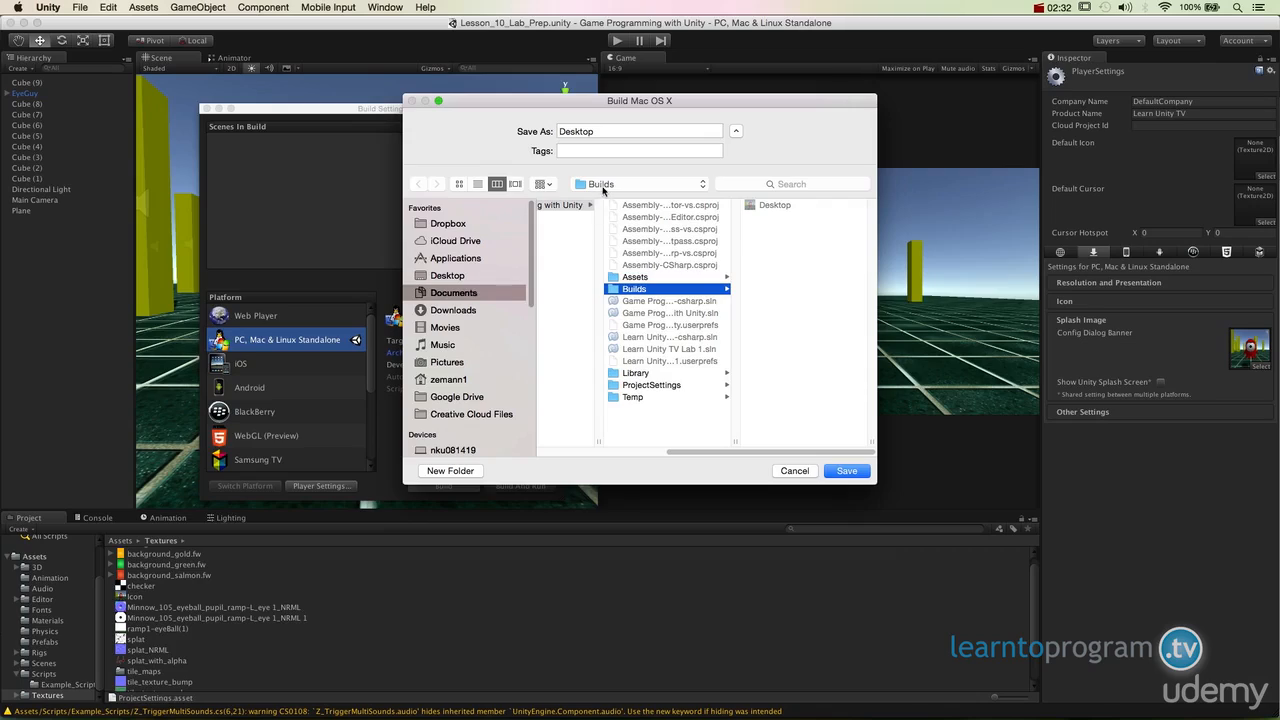
{"action": "double_click", "coordinate": [600, 133]}
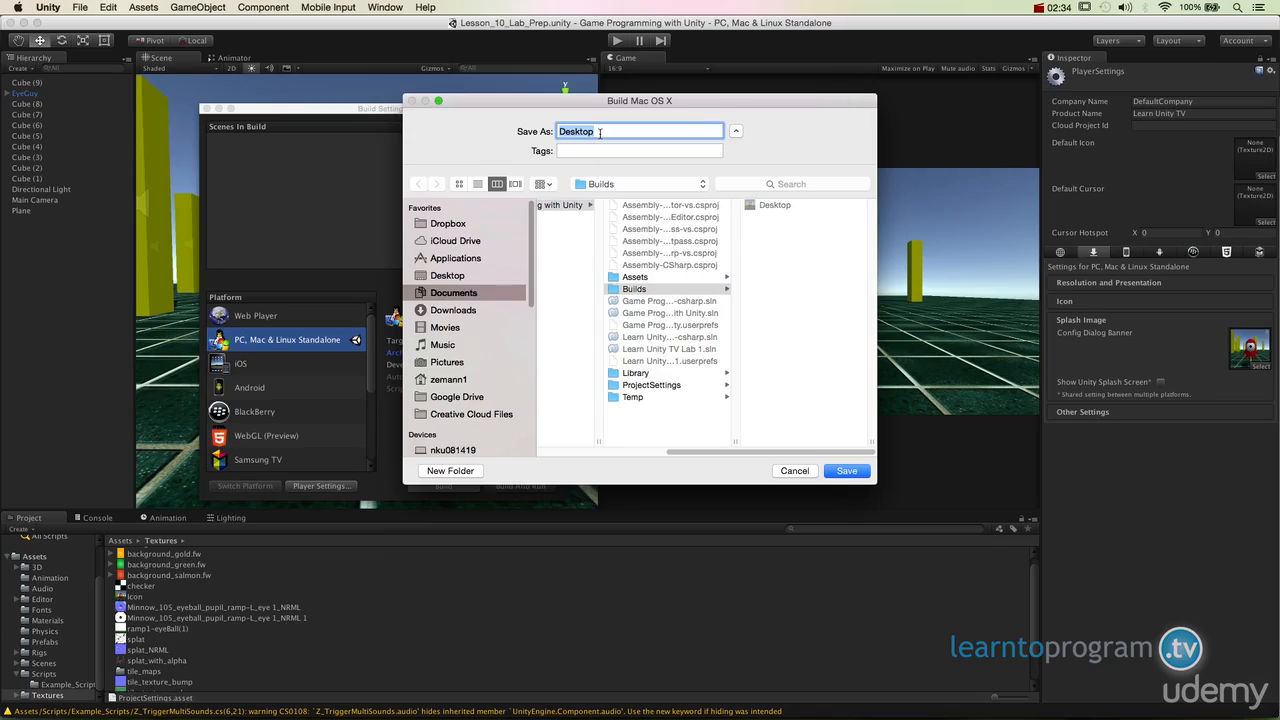
{"action": "type", "text": "EyeGuy"}
{"action": "left_click", "coordinate": [843, 474]}
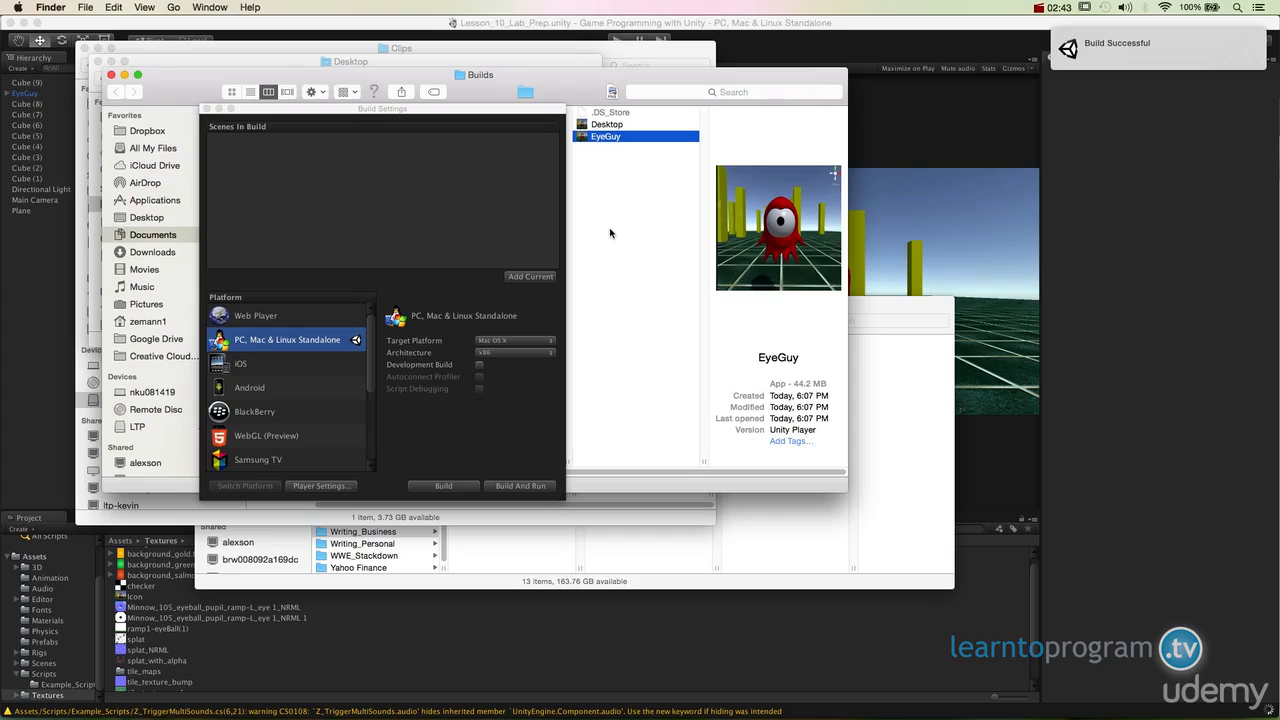
- Launch the EyeGuy application from the Builds folder
{"action": "left_click", "coordinate": [612, 230]}
{"action": "left_click", "coordinate": [628, 137]}
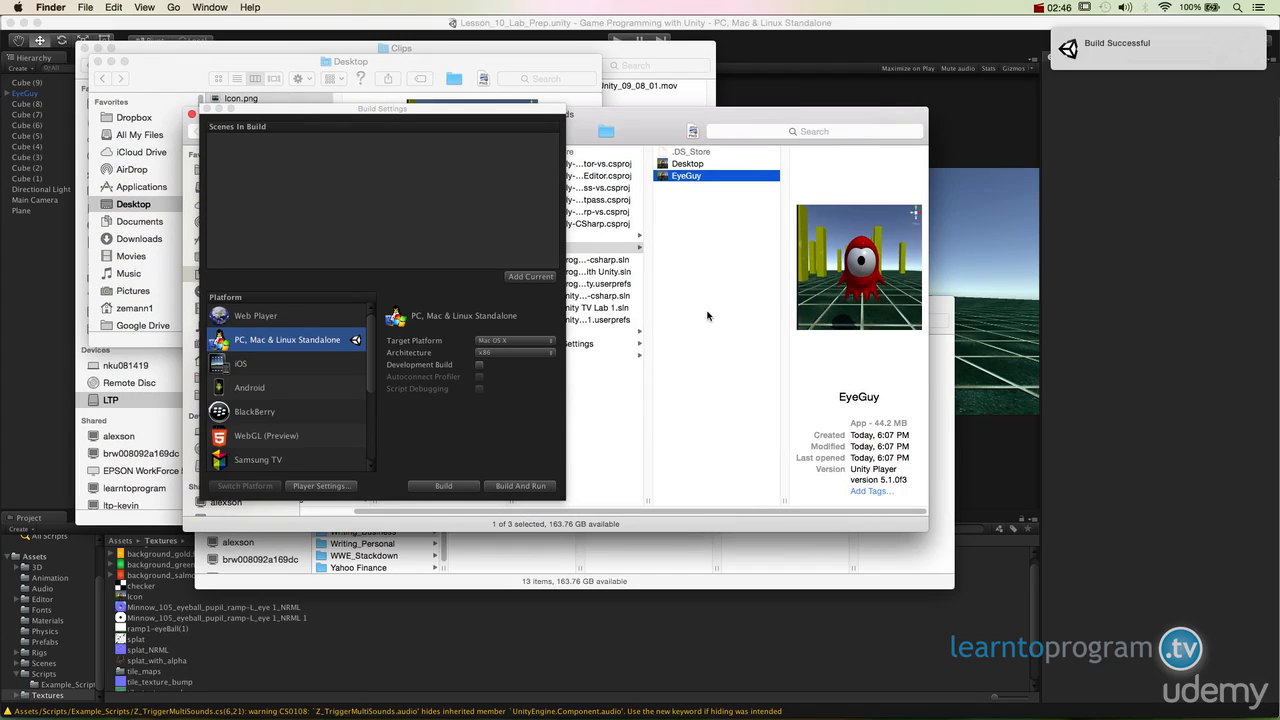
{"action": "double_click", "coordinate": [672, 178]}
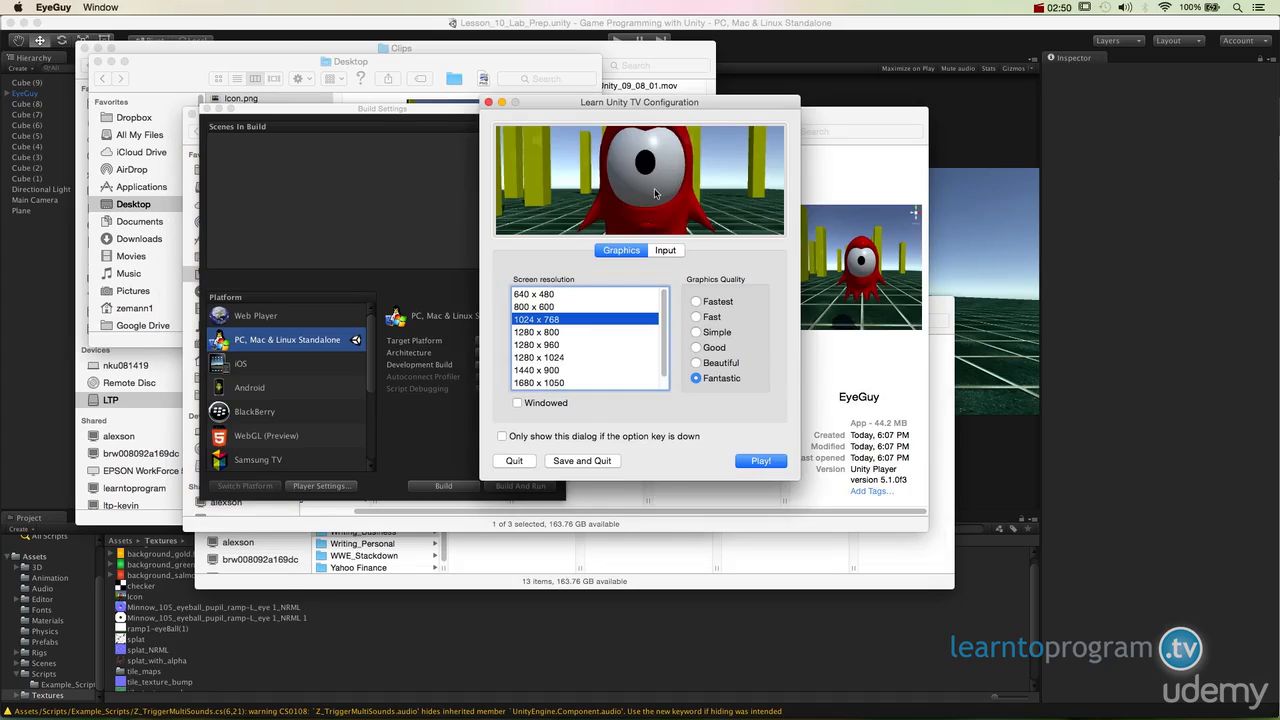
- Start the game windowed at 800 x 600 with Fantastic graphics quality, trying the lower quality options first
{"action": "left_click", "coordinate": [533, 400]}
{"action": "left_click", "coordinate": [560, 307]}
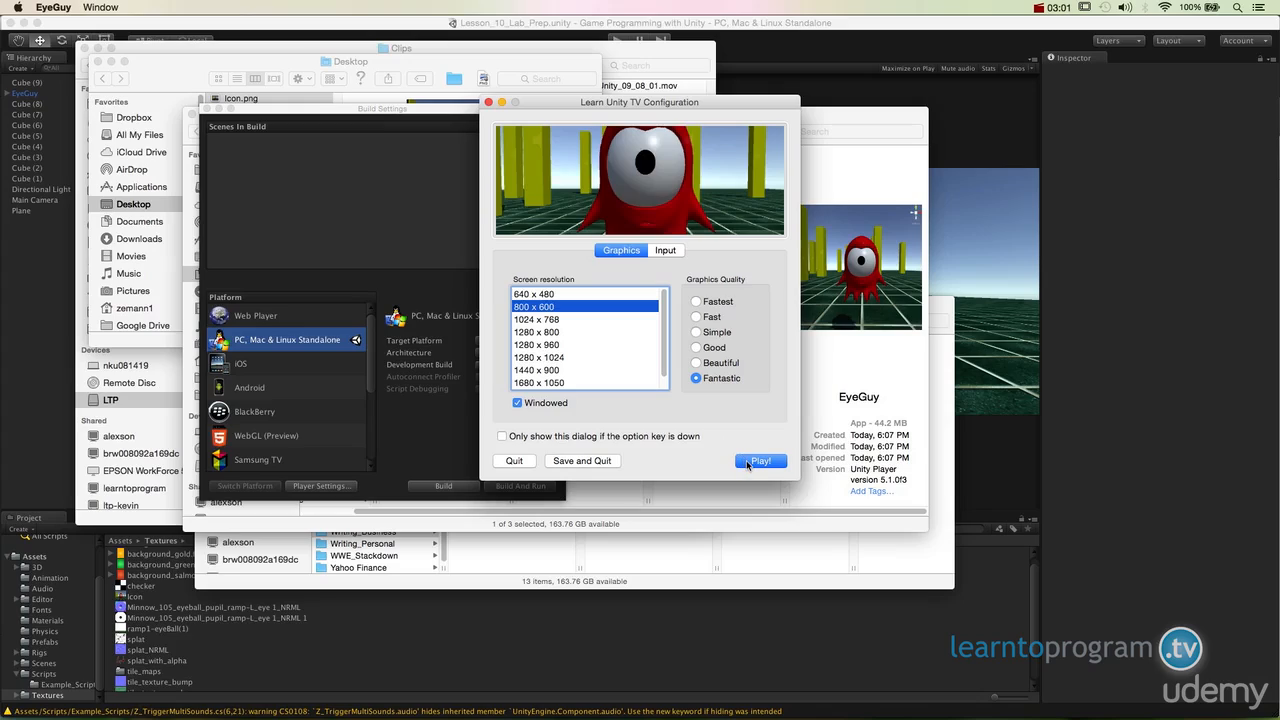
{"action": "left_click", "coordinate": [696, 301]}
{"action": "left_click", "coordinate": [696, 316]}
{"action": "left_click", "coordinate": [696, 332]}
{"action": "left_click", "coordinate": [696, 347]}
{"action": "left_click", "coordinate": [696, 362]}
{"action": "left_click", "coordinate": [696, 378]}
{"action": "left_click", "coordinate": [757, 461]}
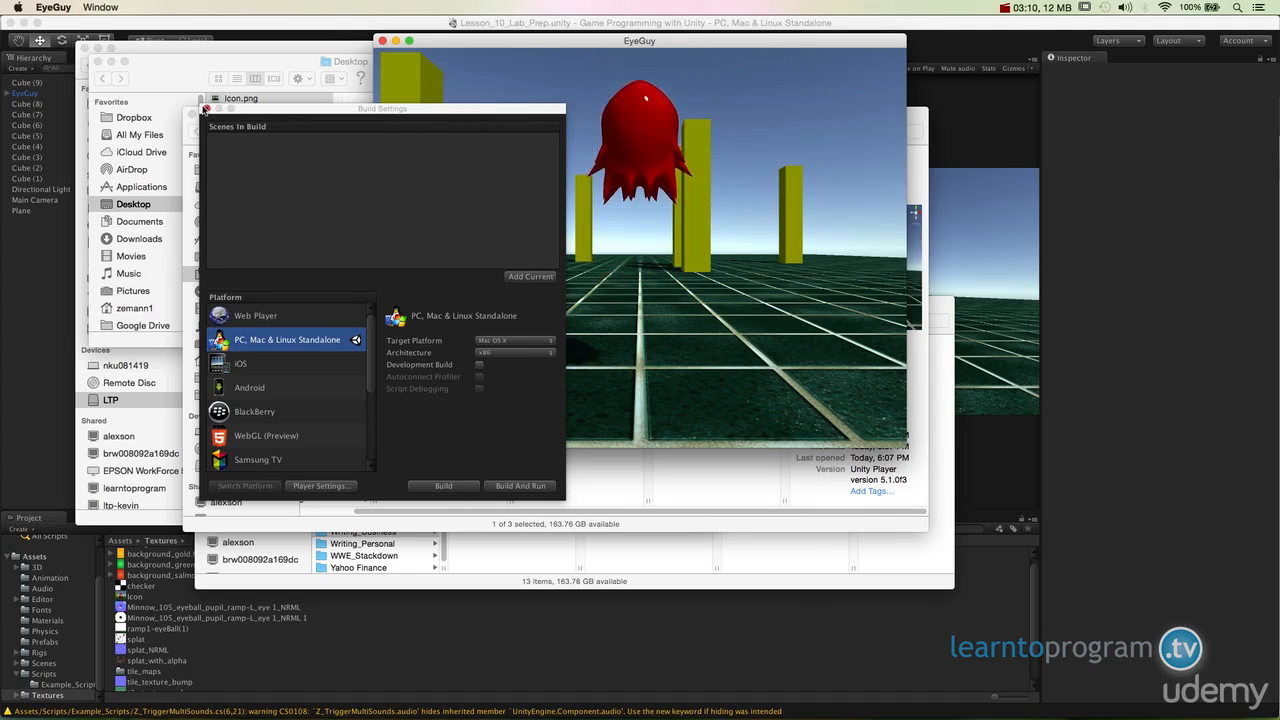
- Playtest the EyeGuy build by moving, turning and jumping the character among the yellow pillars
{"action": "left_click", "coordinate": [641, 218]}
{"action": "key", "text": "Up"}
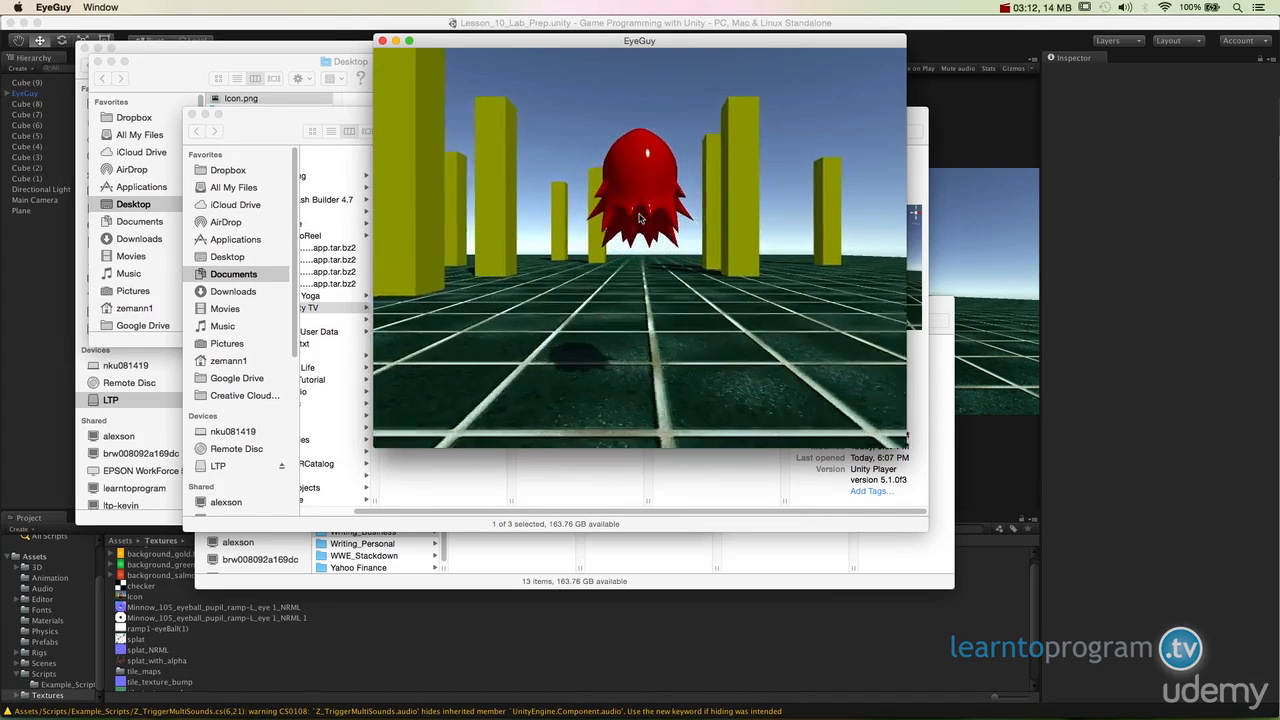
{"action": "key", "text": "Left"}
{"action": "key", "text": "Up"}
{"action": "key", "text": "space"}
{"action": "key", "text": "Right"}
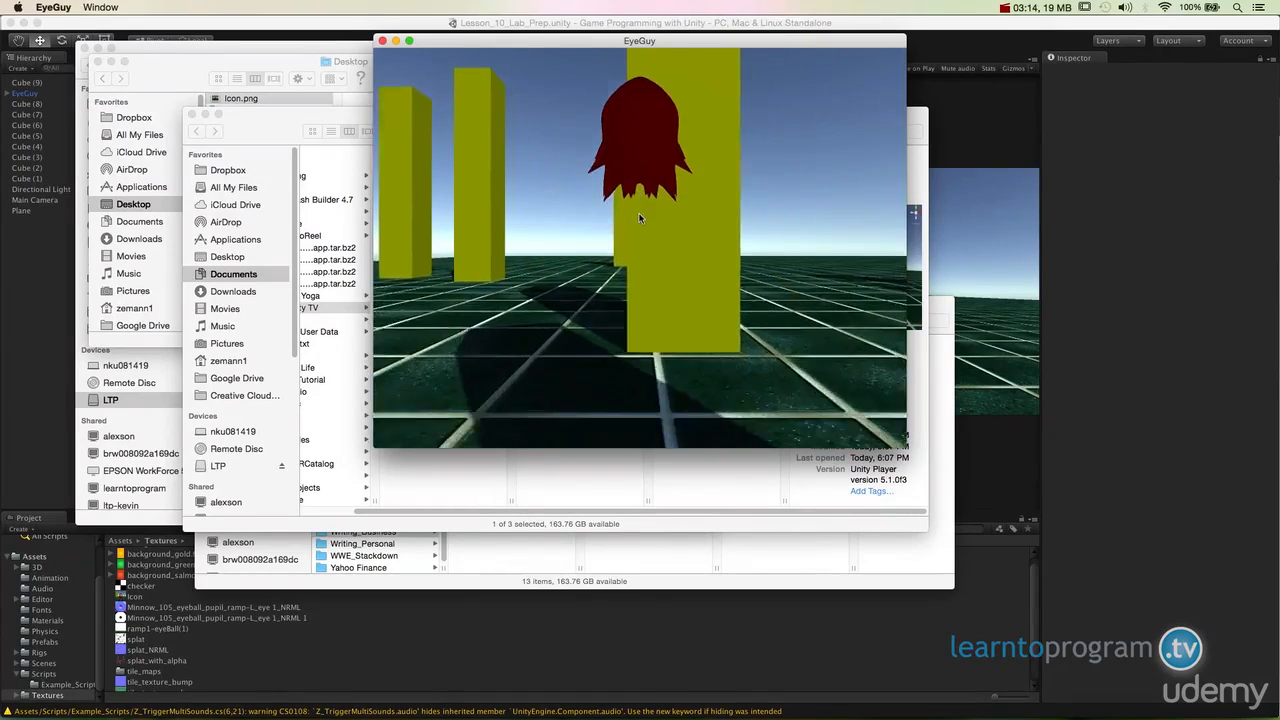
{"action": "key", "text": "Up"}
{"action": "key", "text": "space"}
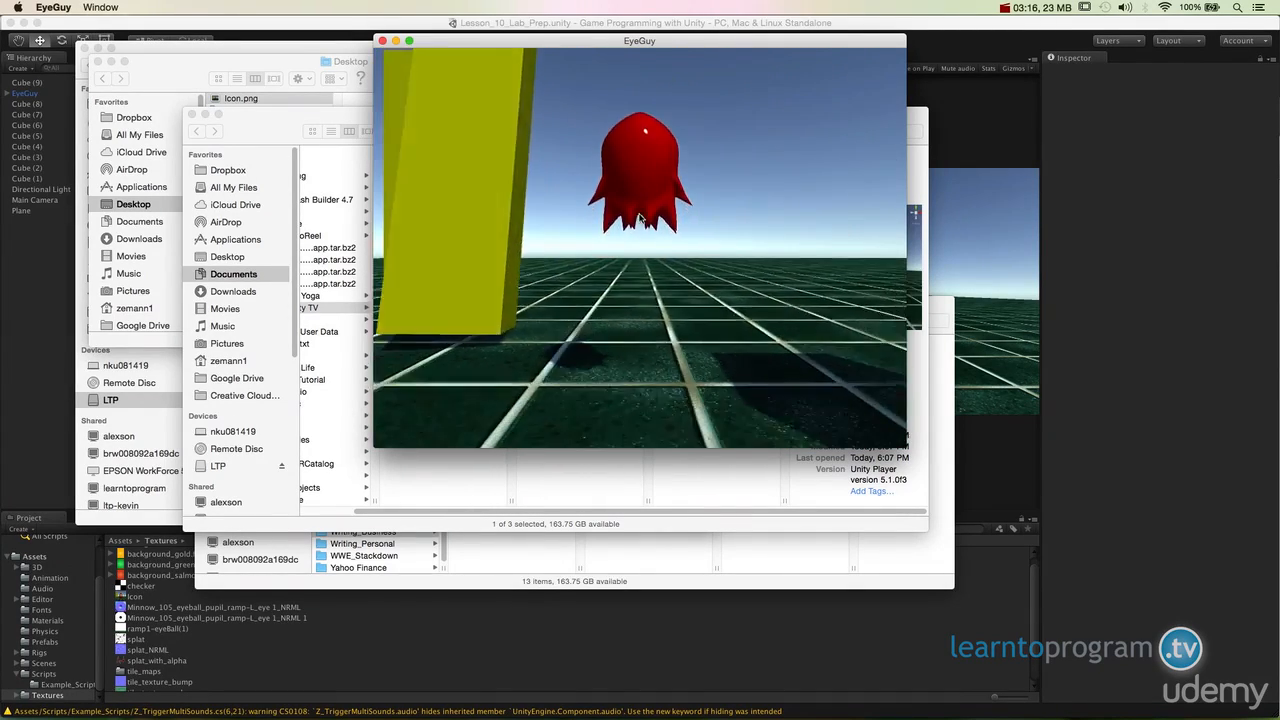
{"action": "key", "text": "Left"}
{"action": "key", "text": "Up"}
{"action": "key", "text": "space"}
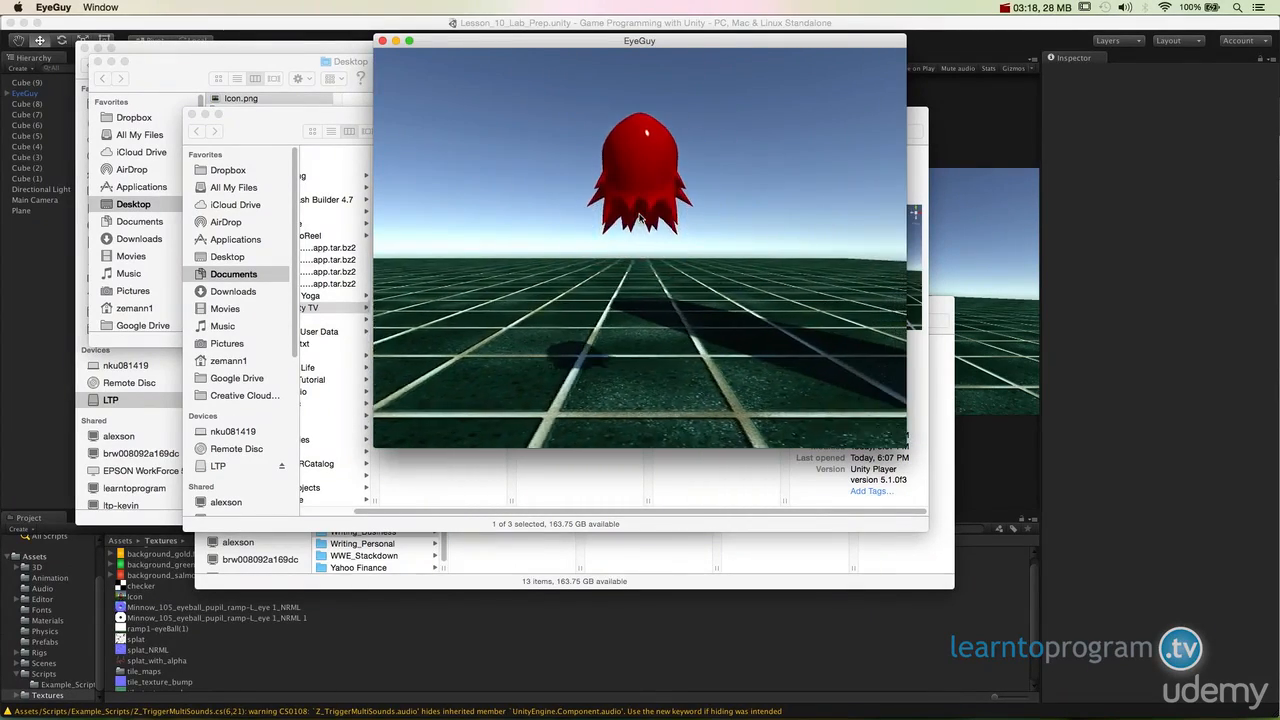
{"action": "key", "text": "Right"}
{"action": "key", "text": "space"}
{"action": "key", "text": "Up"}
{"action": "key", "text": "Right"}
{"action": "key", "text": "space"}
{"action": "key", "text": "space"}
{"action": "key", "text": "Up"}
- Continue playtesting with more jumps and turns around the low yellow walls, and quit the EyeGuy game
{"action": "key", "text": "space"}
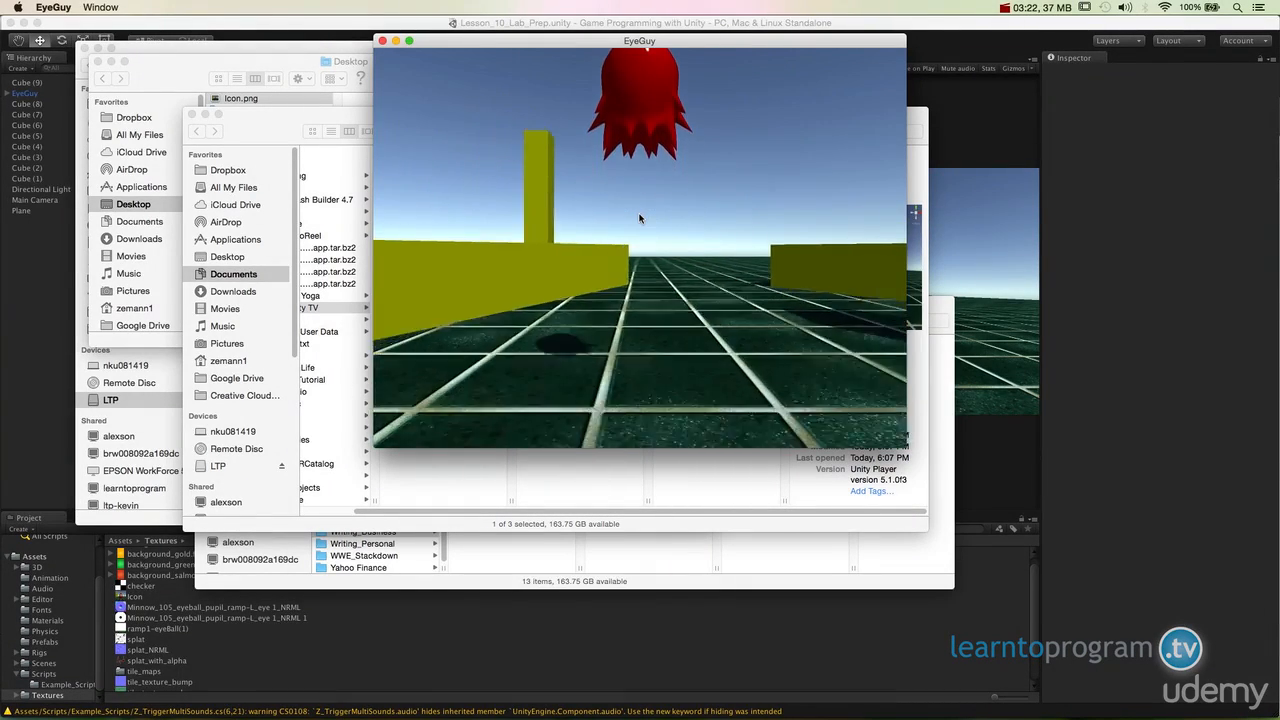
{"action": "key", "text": "Up"}
{"action": "key", "text": "space"}
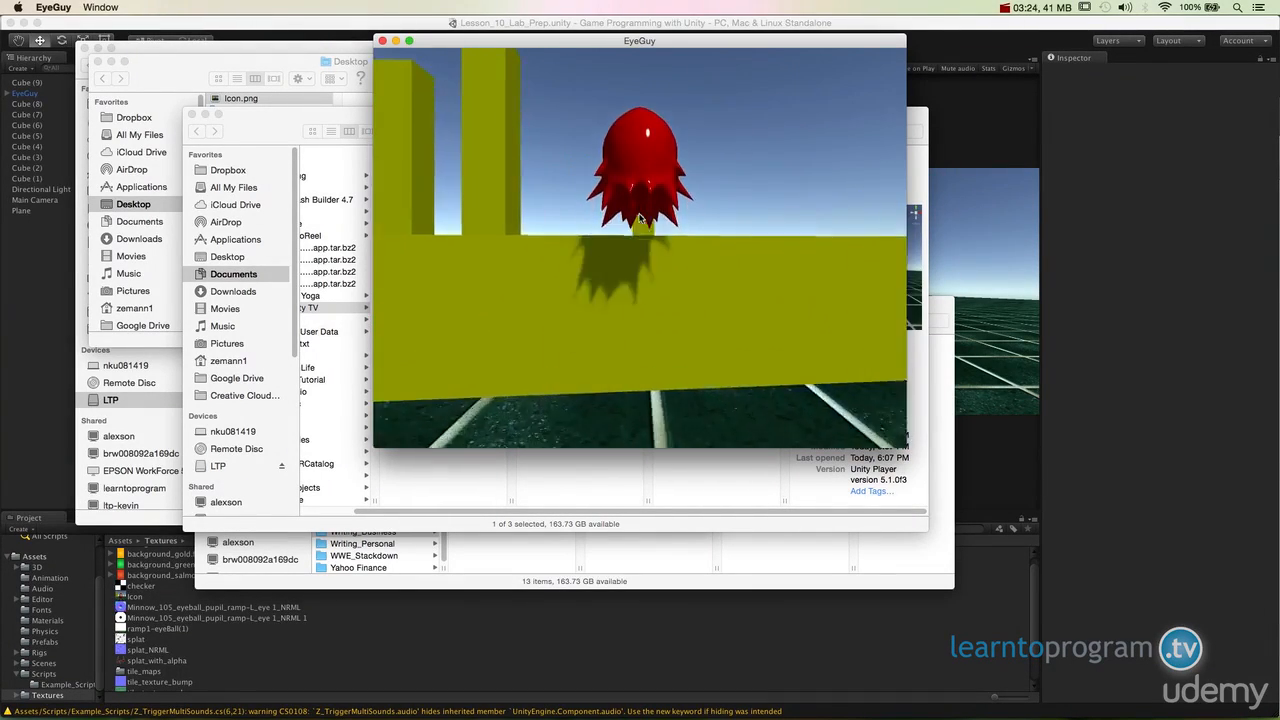
{"action": "key", "text": "Left"}
{"action": "key", "text": "Up"}
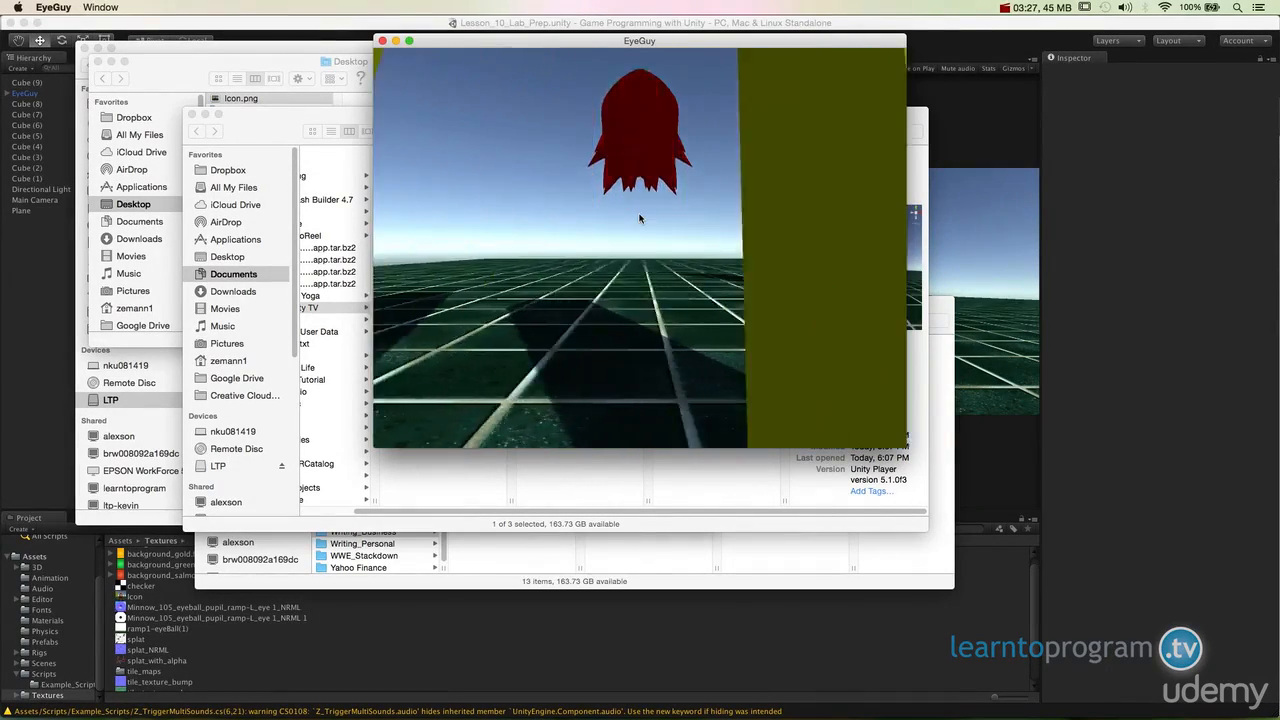
{"action": "key", "text": "Right"}
{"action": "key", "text": "space"}
{"action": "key", "text": "Up"}
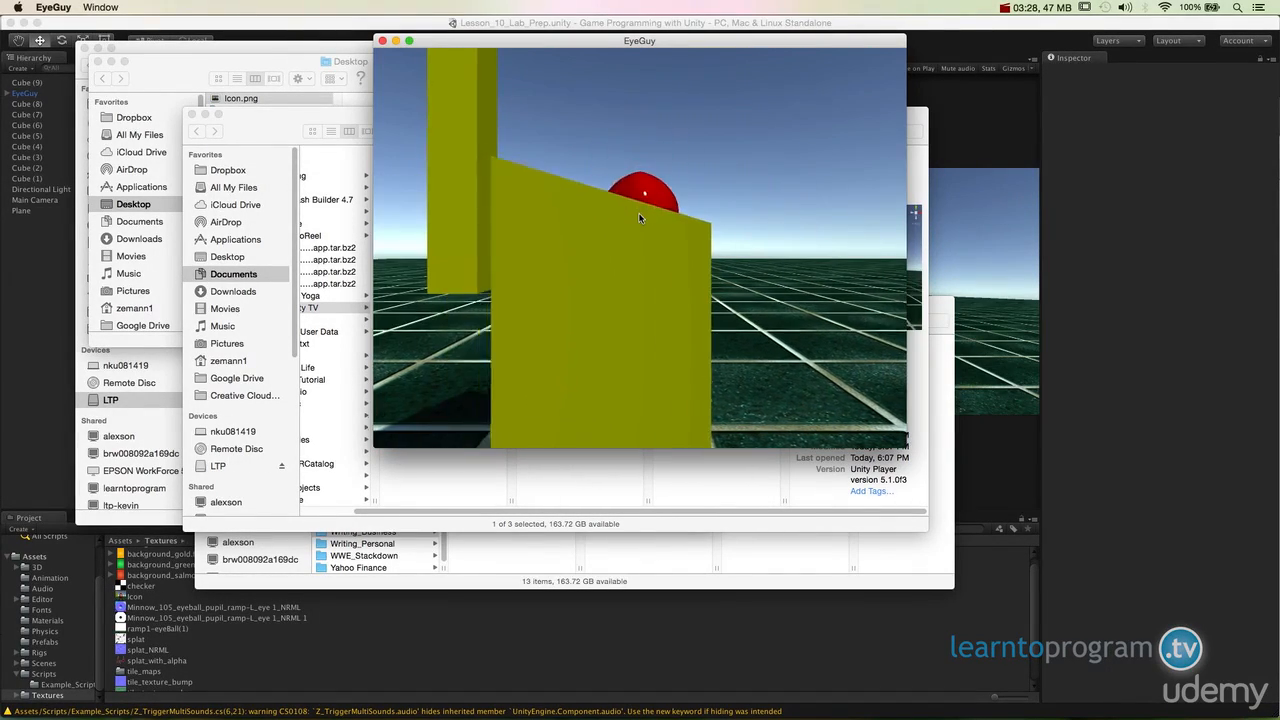
{"action": "key", "text": "space"}
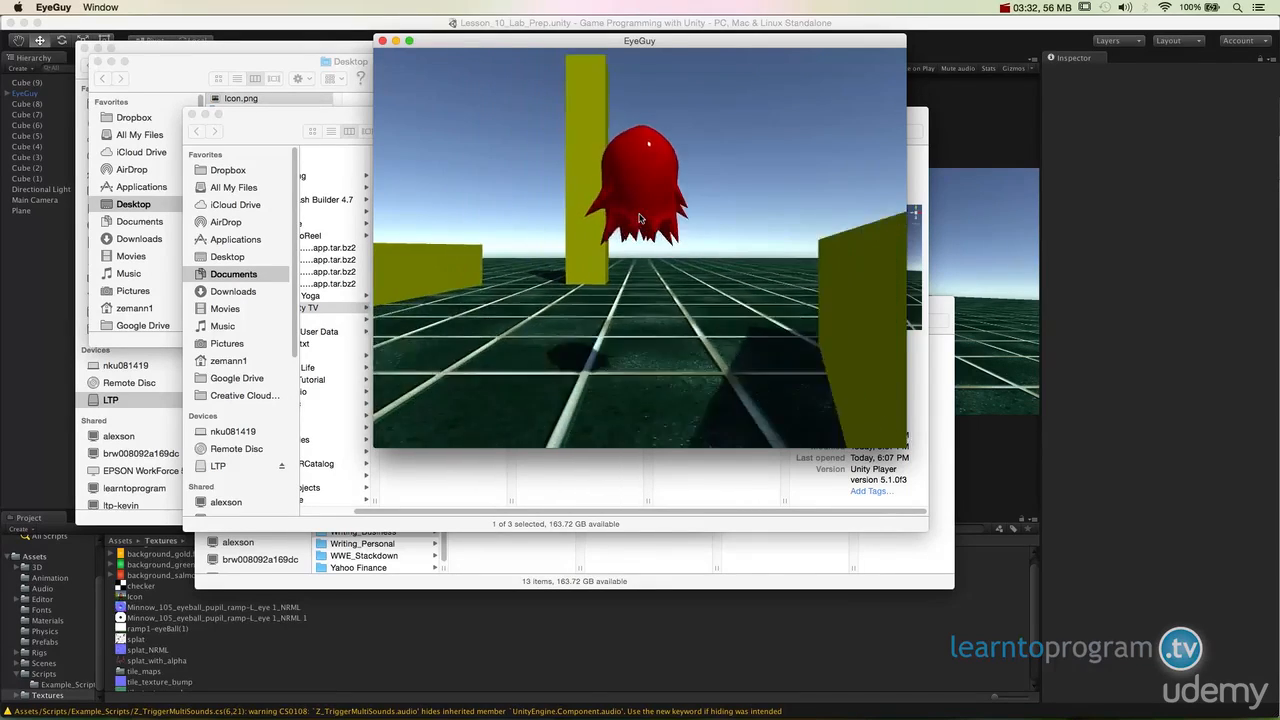
{"action": "key", "text": "space"}
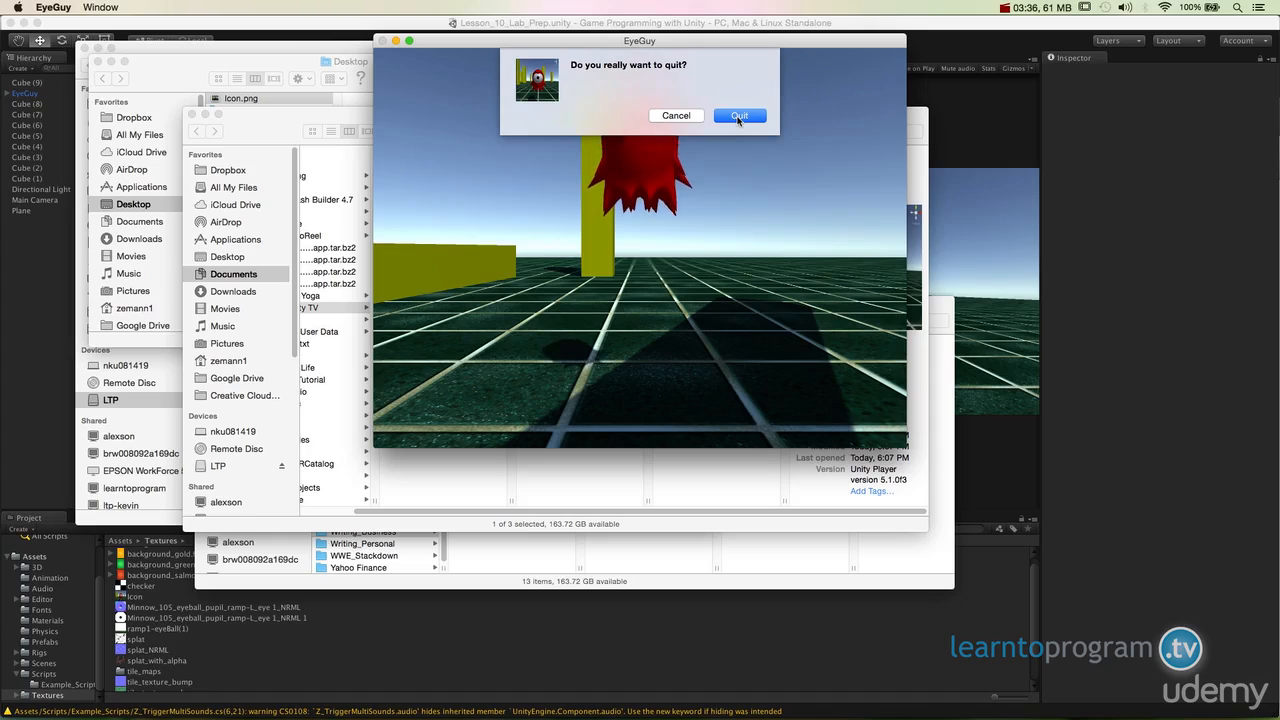
{"action": "left_click", "coordinate": [738, 116]}
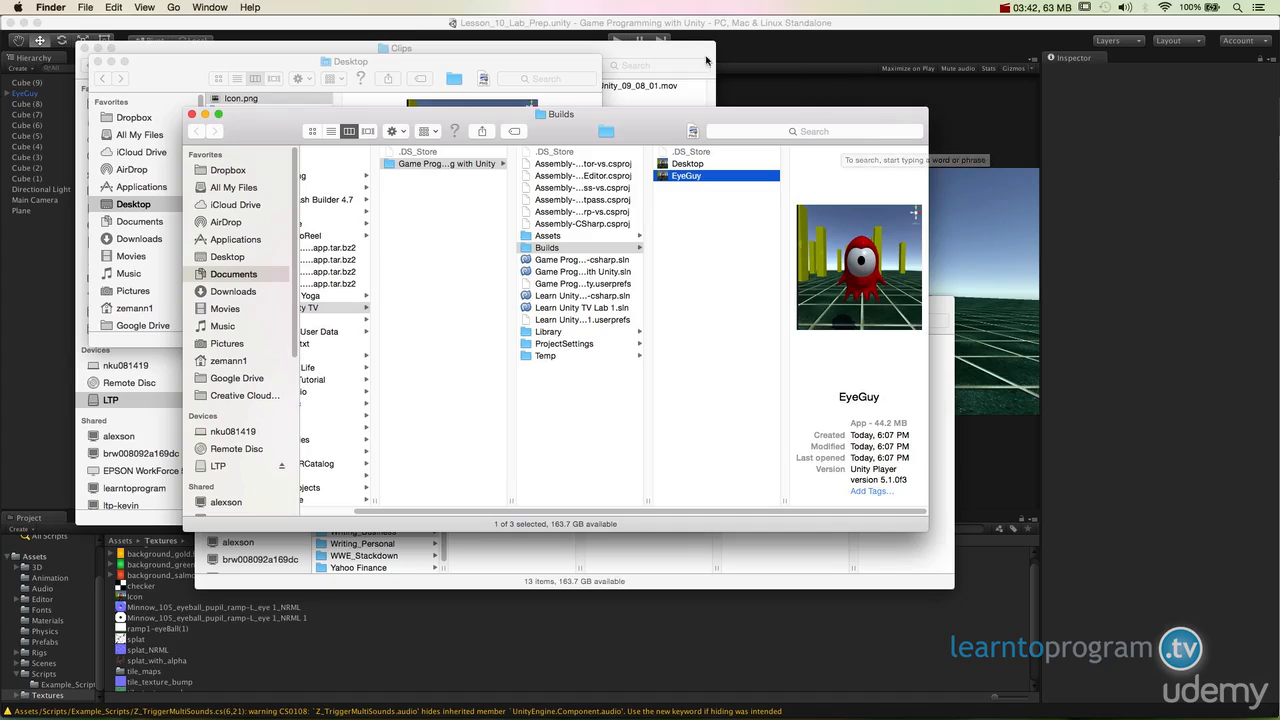
- Return to Unity and build the game for the Web Player platform into the Builds folder under the name EyeGuy
{"action": "left_click", "coordinate": [790, 24]}
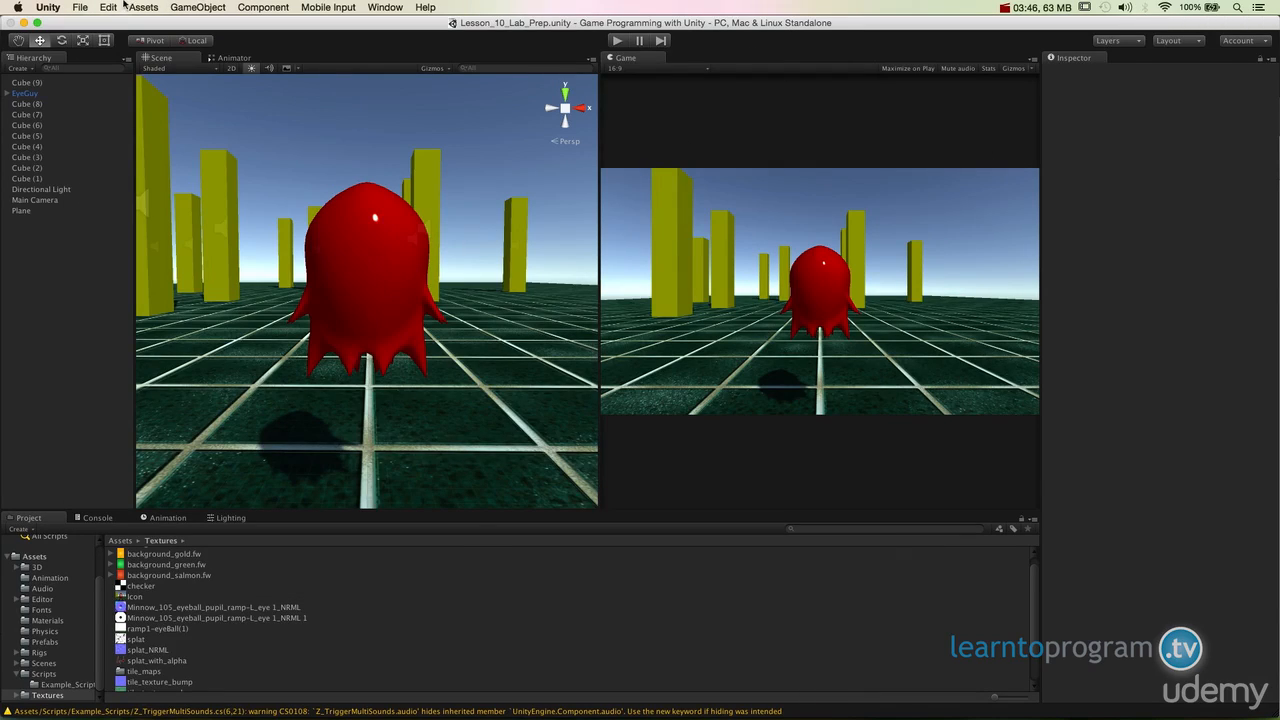
{"action": "left_click", "coordinate": [82, 8]}
{"action": "left_click", "coordinate": [127, 145]}
{"action": "left_click", "coordinate": [307, 315]}
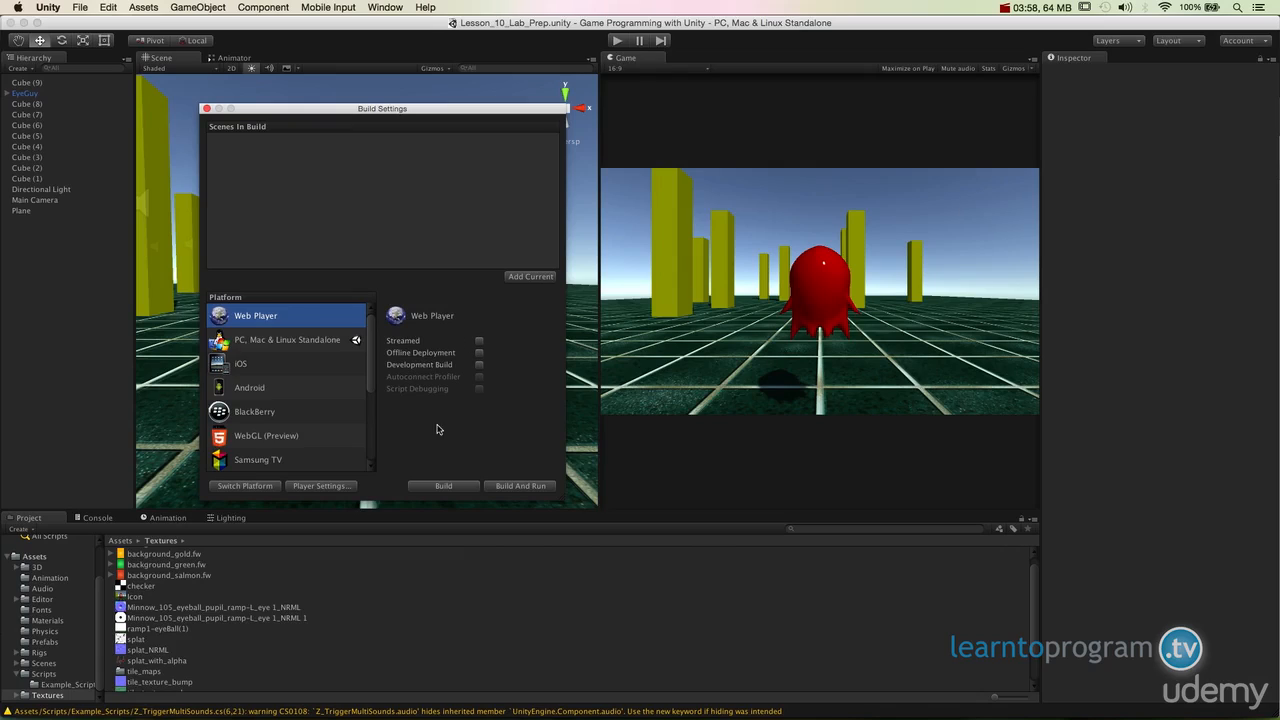
{"action": "left_click", "coordinate": [436, 485]}
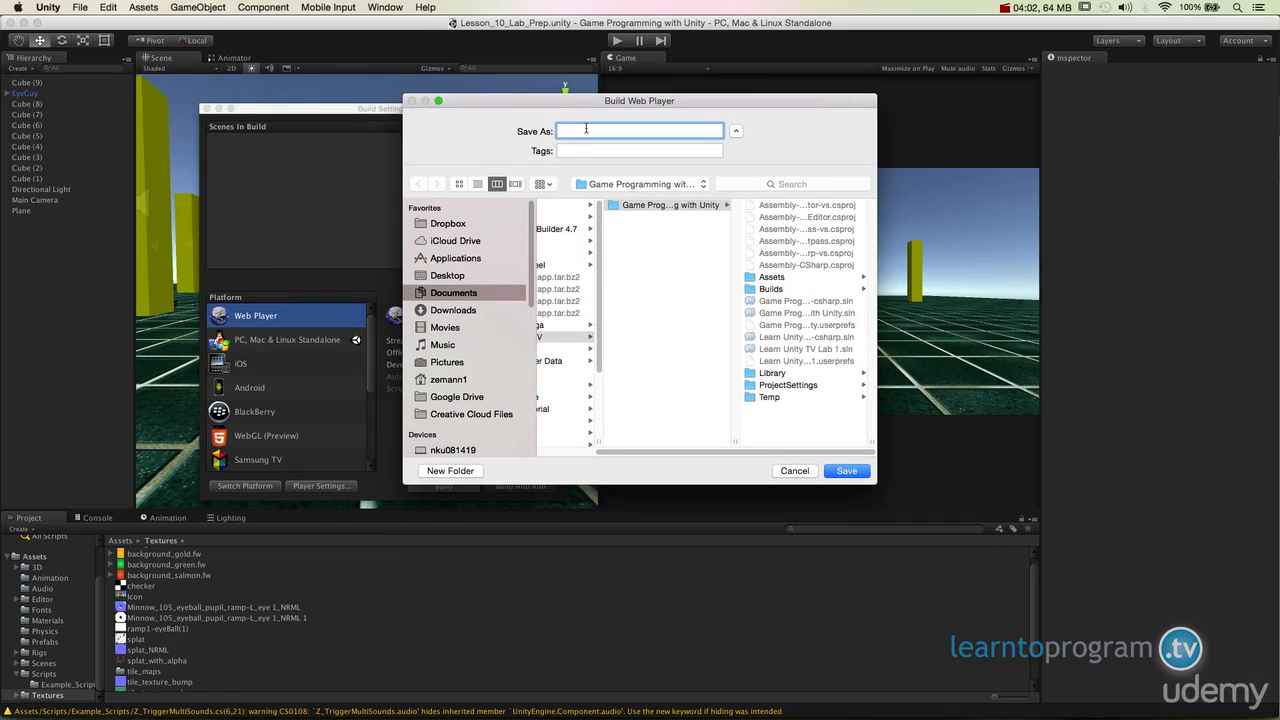
{"action": "left_click", "coordinate": [693, 184]}
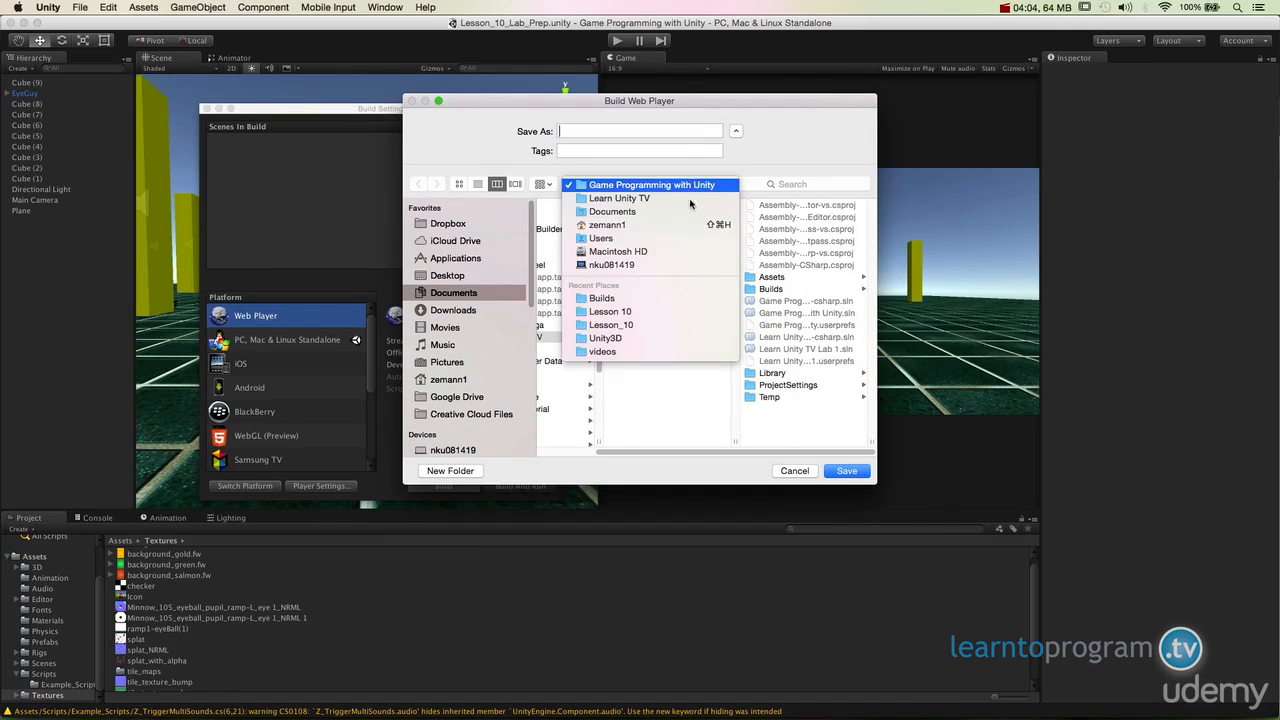
{"action": "left_click", "coordinate": [605, 298]}
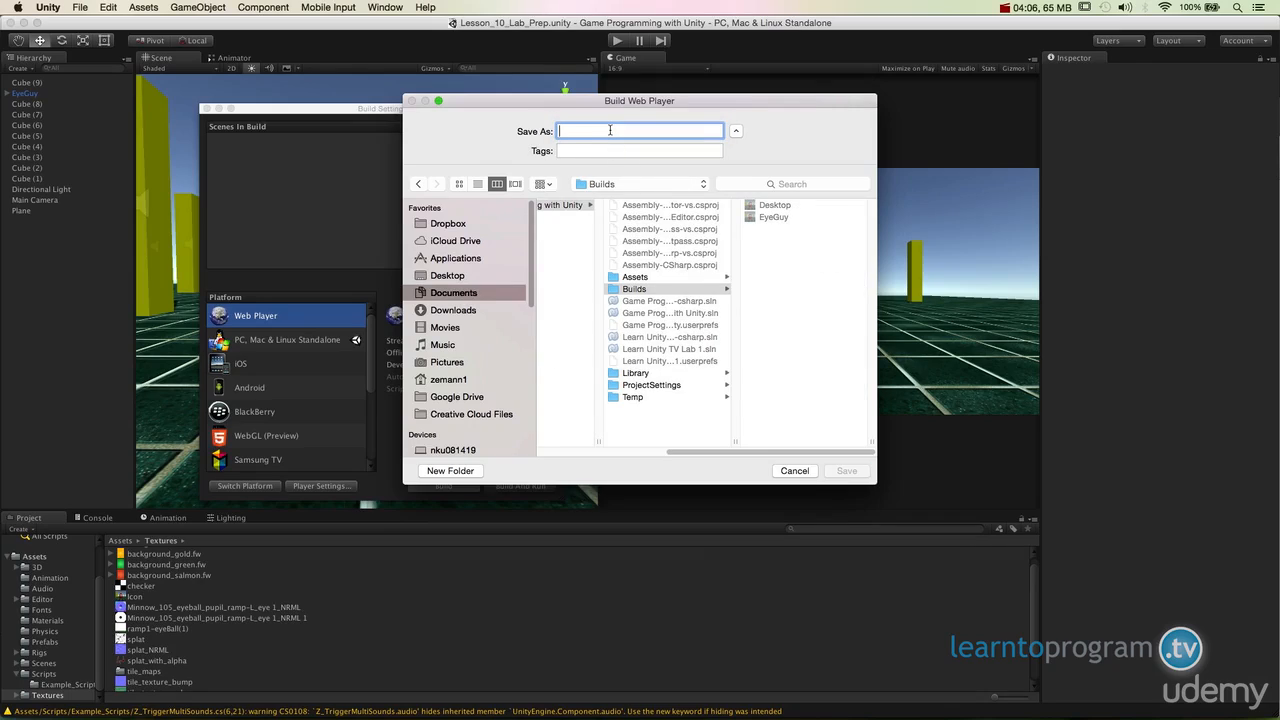
{"action": "type", "text": "EyeGuy"}
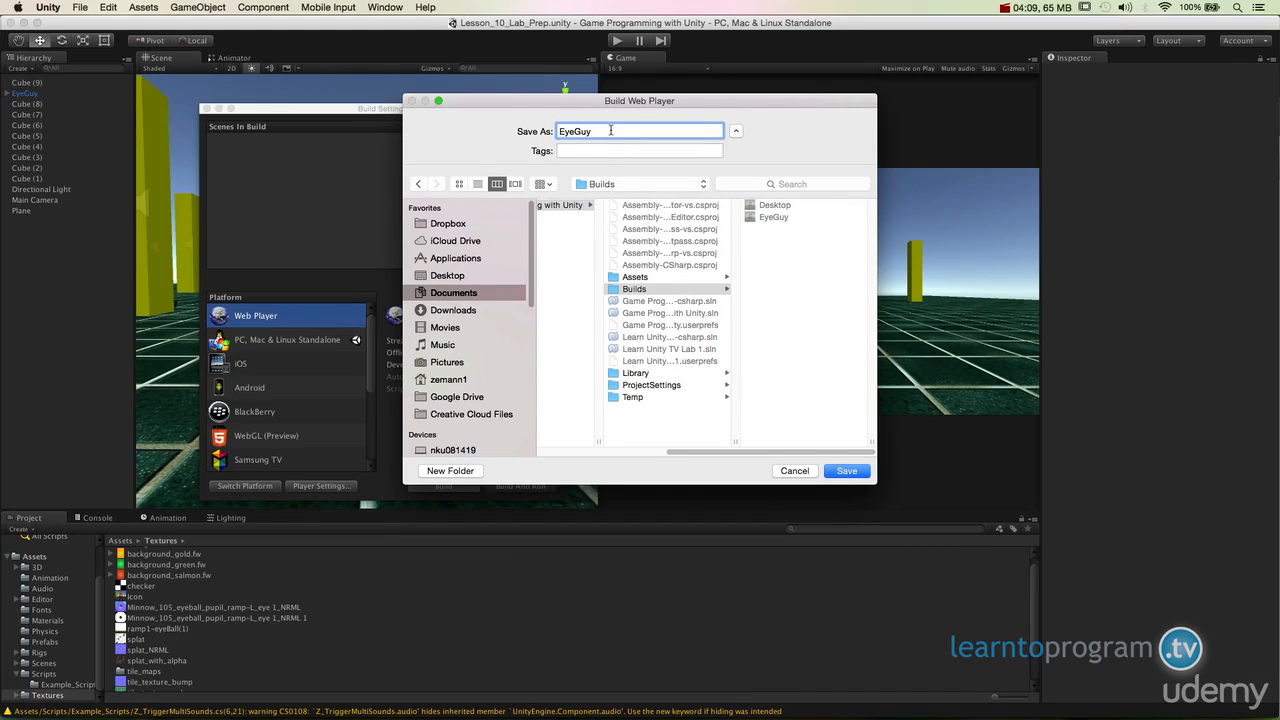
{"action": "left_click", "coordinate": [866, 470]}
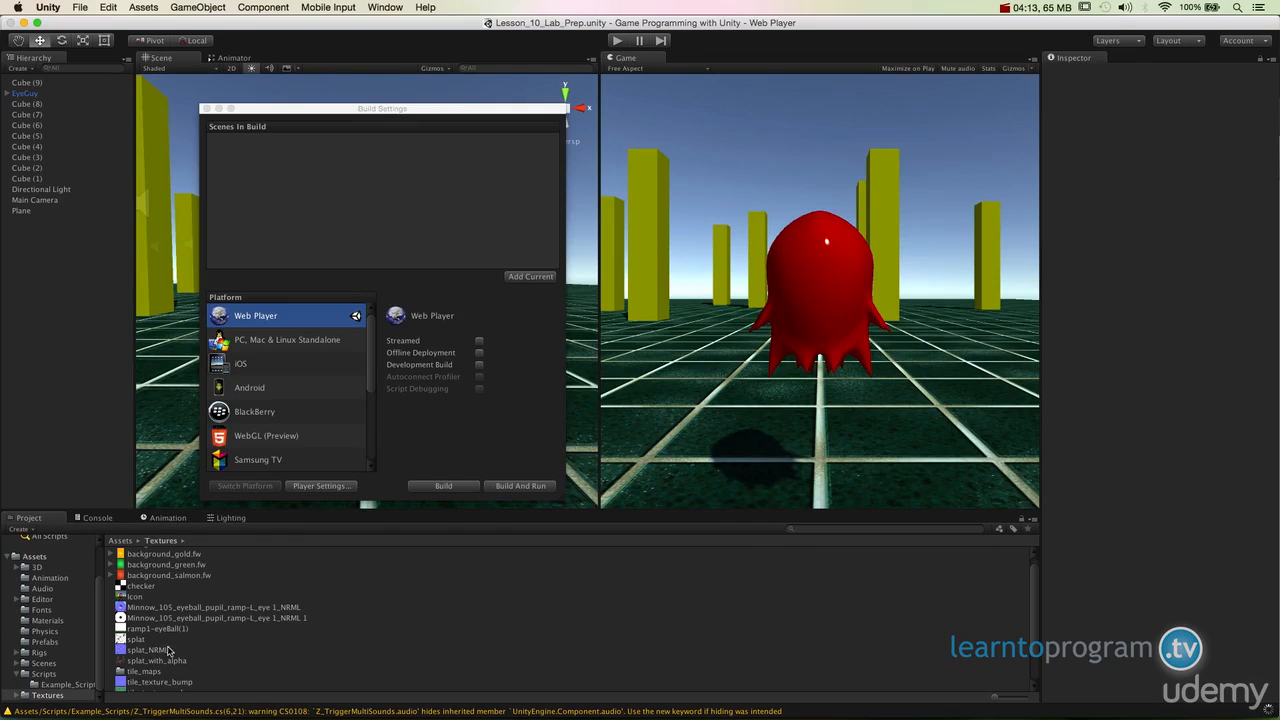
- Open EyeGuy.html from the EyeGuy web build folder inside Builds in Finder
{"action": "mouse_move", "coordinate": [166, 716]}
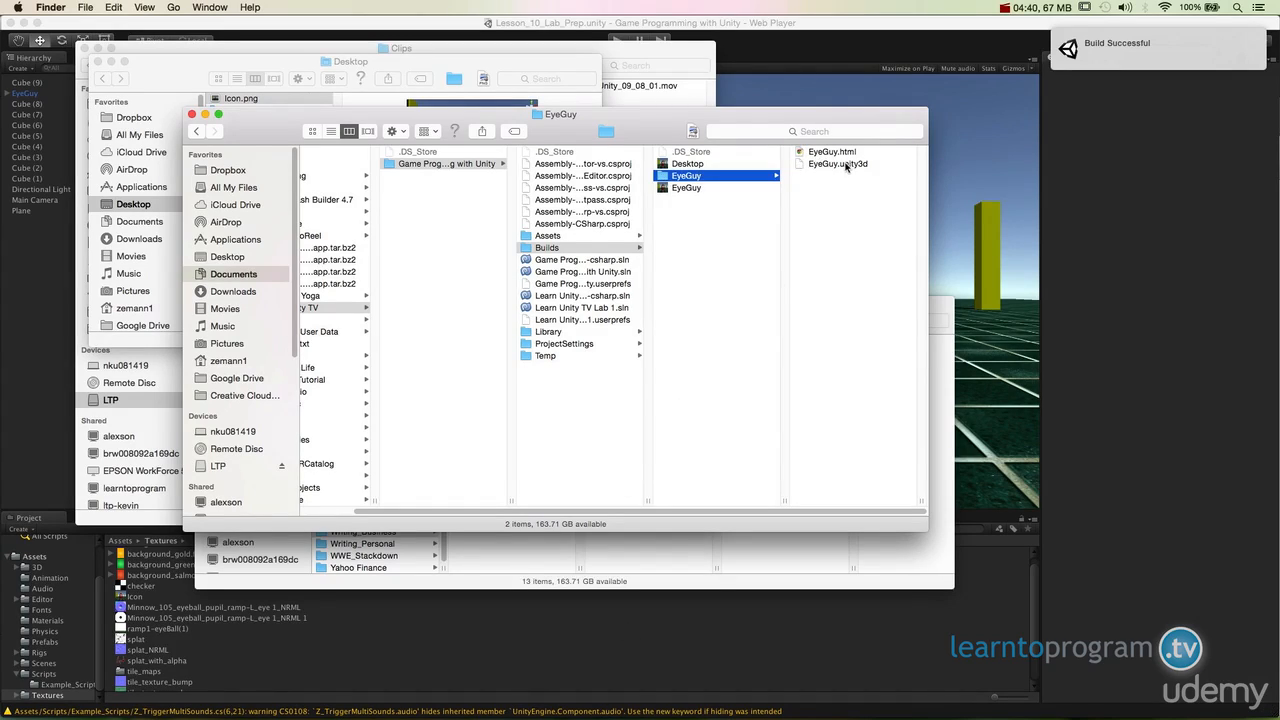
{"action": "double_click", "coordinate": [838, 152]}
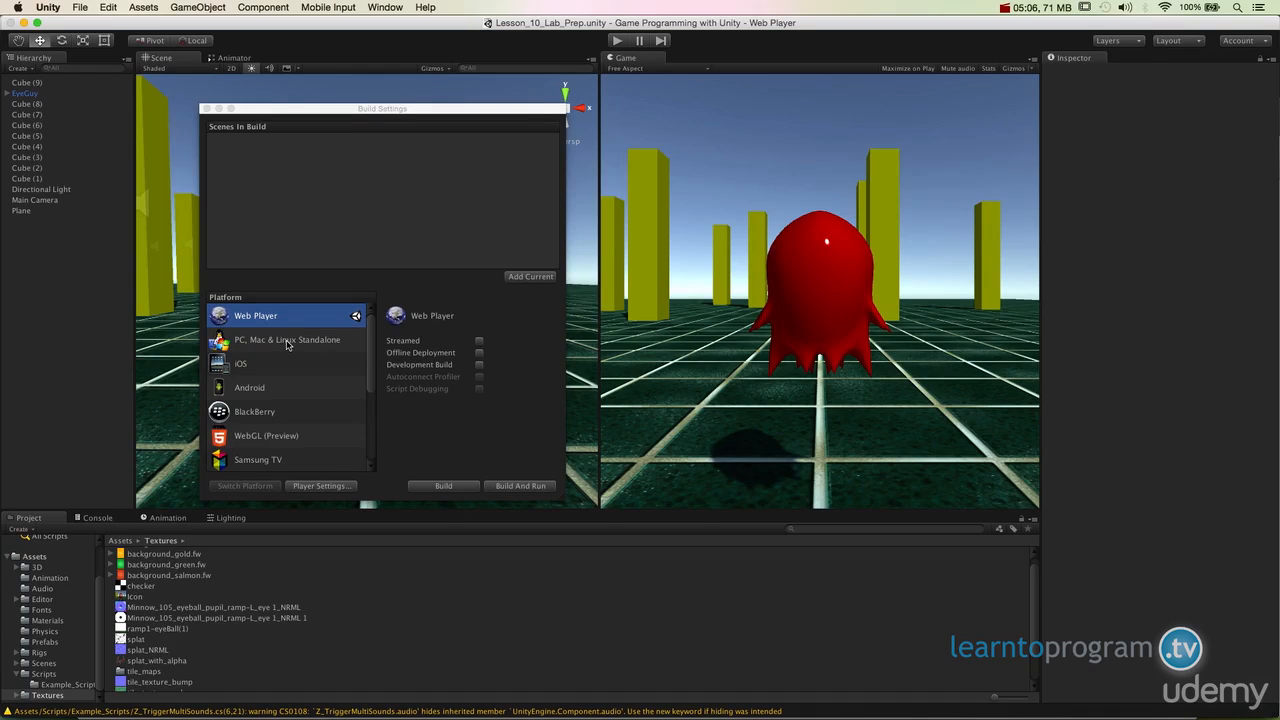
- Build the game for WebGL (Preview) with the Slow (fast builds) optimization level into the Builds folder under the name EyeGuy_WebGL
{"action": "left_click", "coordinate": [274, 445]}
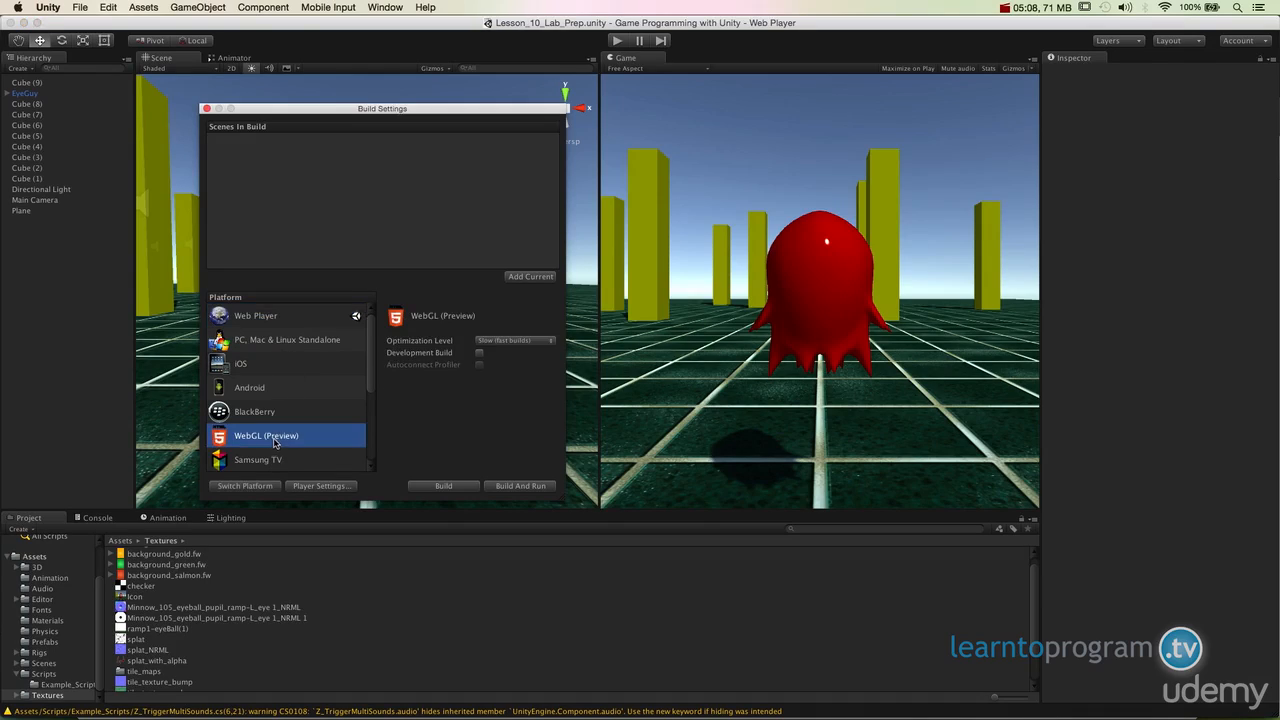
{"action": "left_click", "coordinate": [506, 347]}
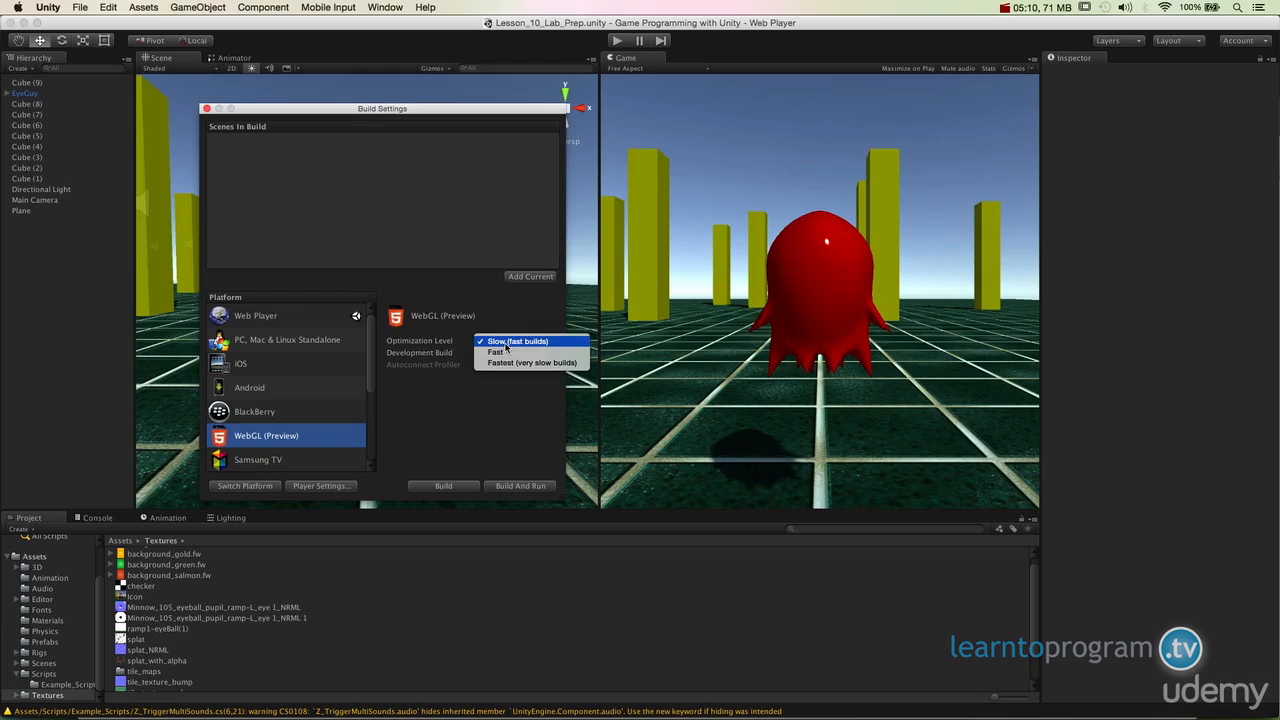
{"action": "left_click", "coordinate": [506, 340]}
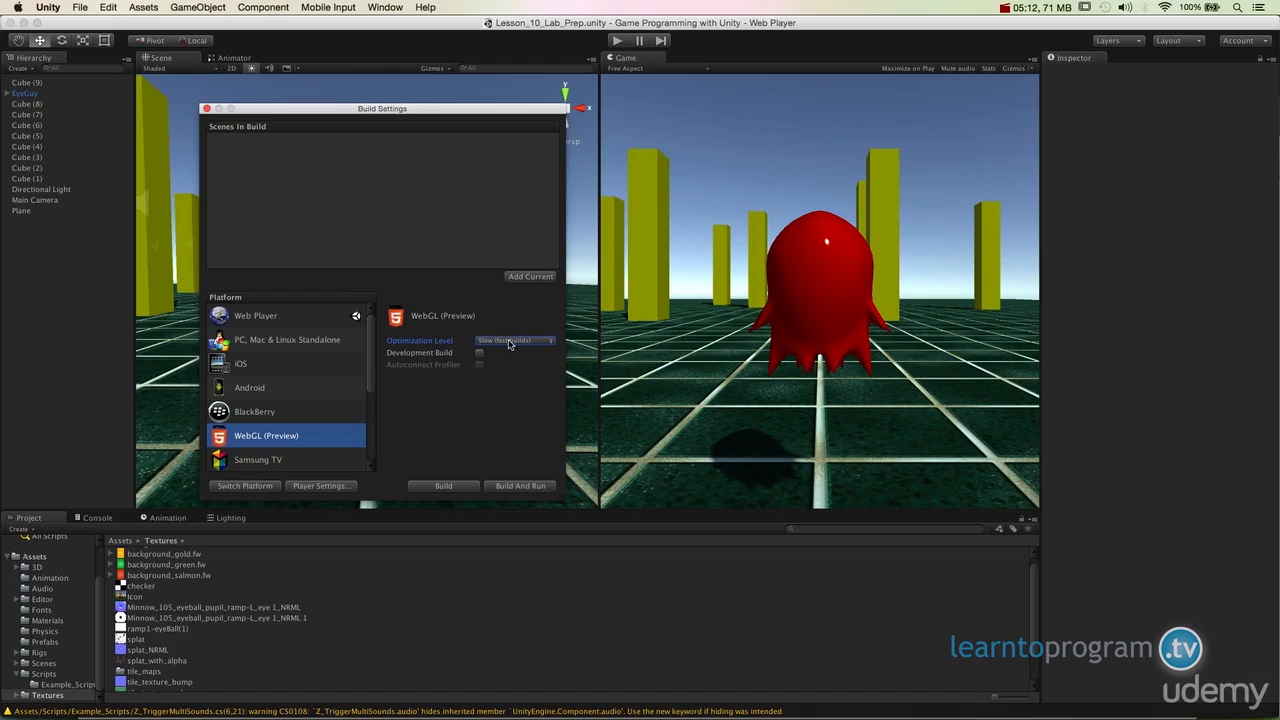
{"action": "left_click", "coordinate": [440, 485]}
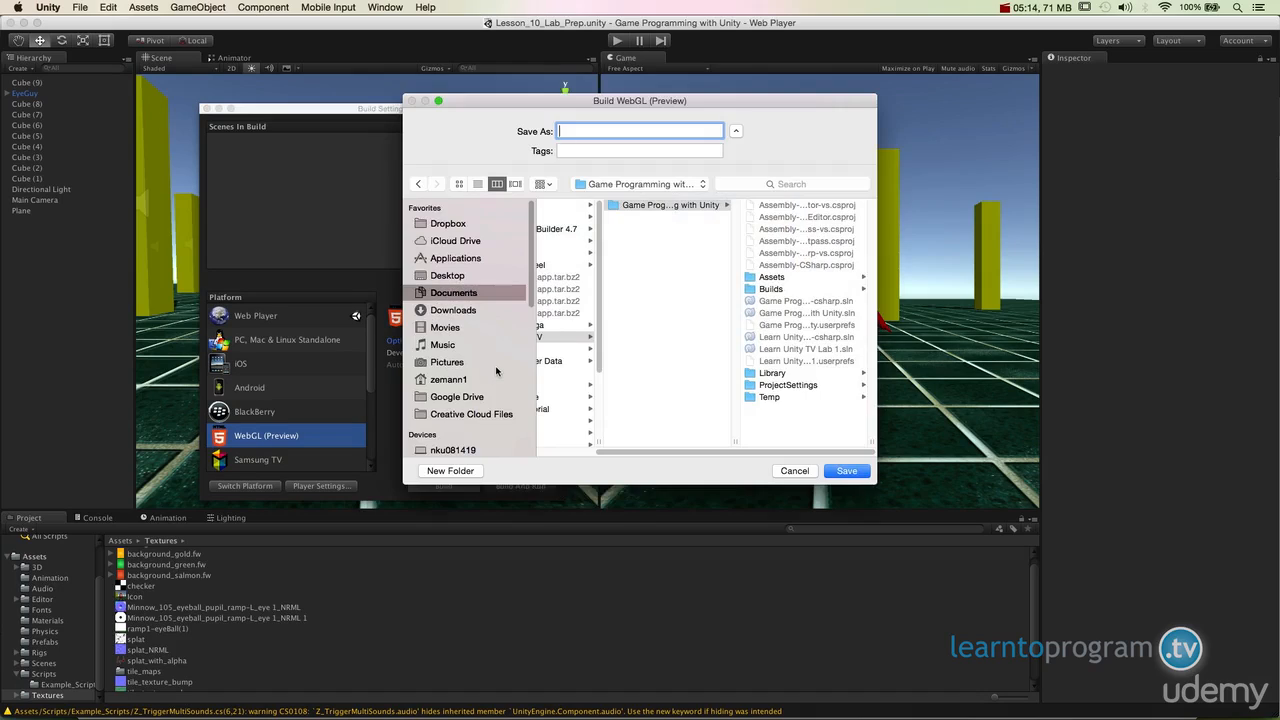
{"action": "left_click", "coordinate": [641, 193]}
{"action": "left_click", "coordinate": [647, 298]}
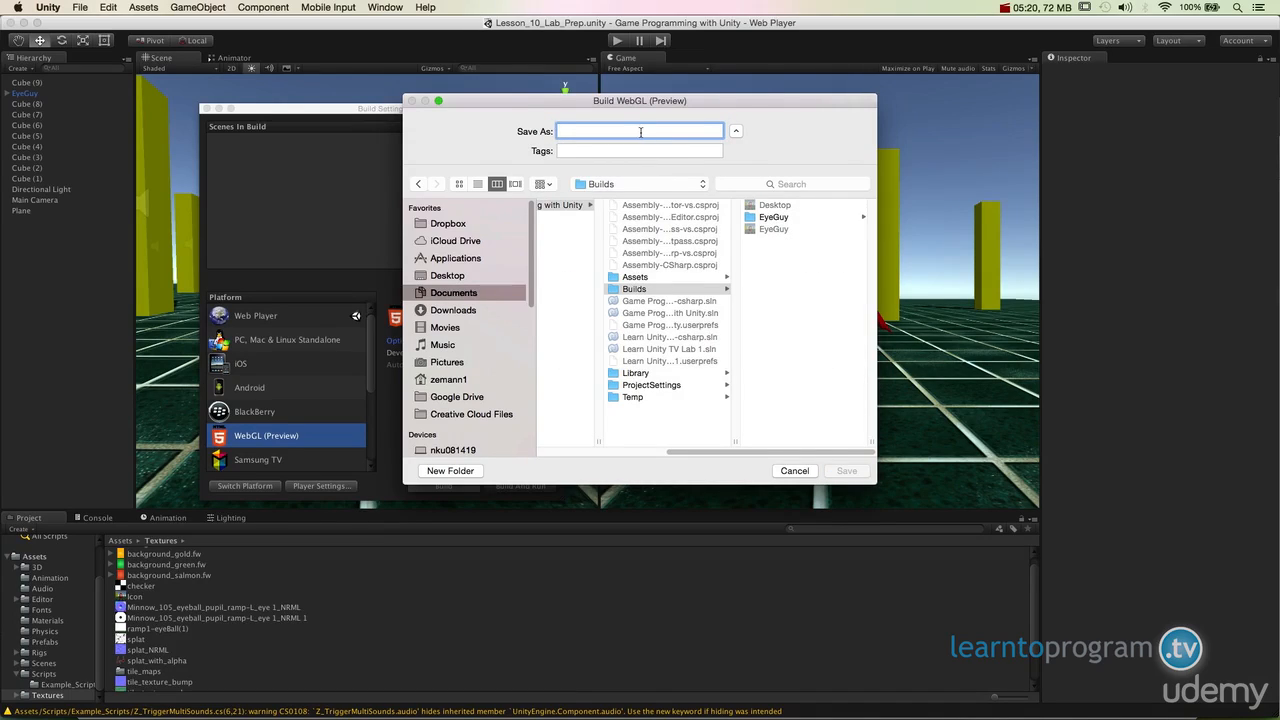
{"action": "type", "text": "EyeGuy_WebGL"}
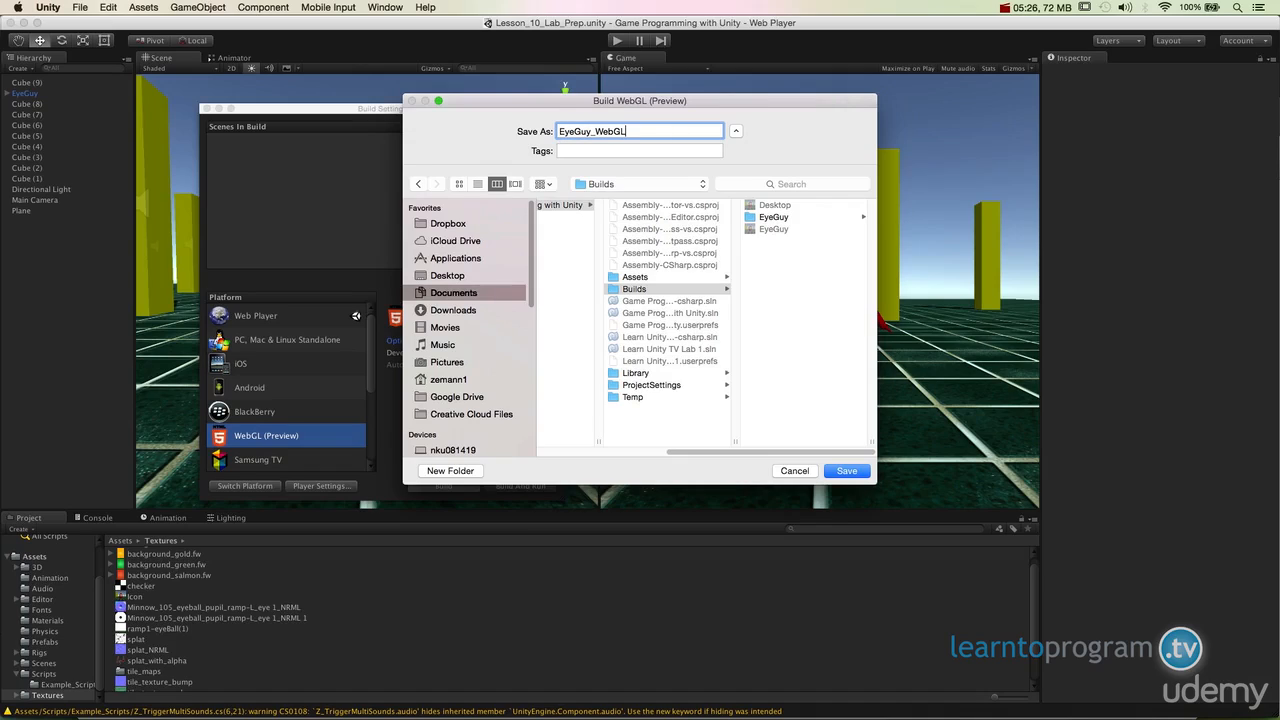
{"action": "left_click", "coordinate": [842, 471]}
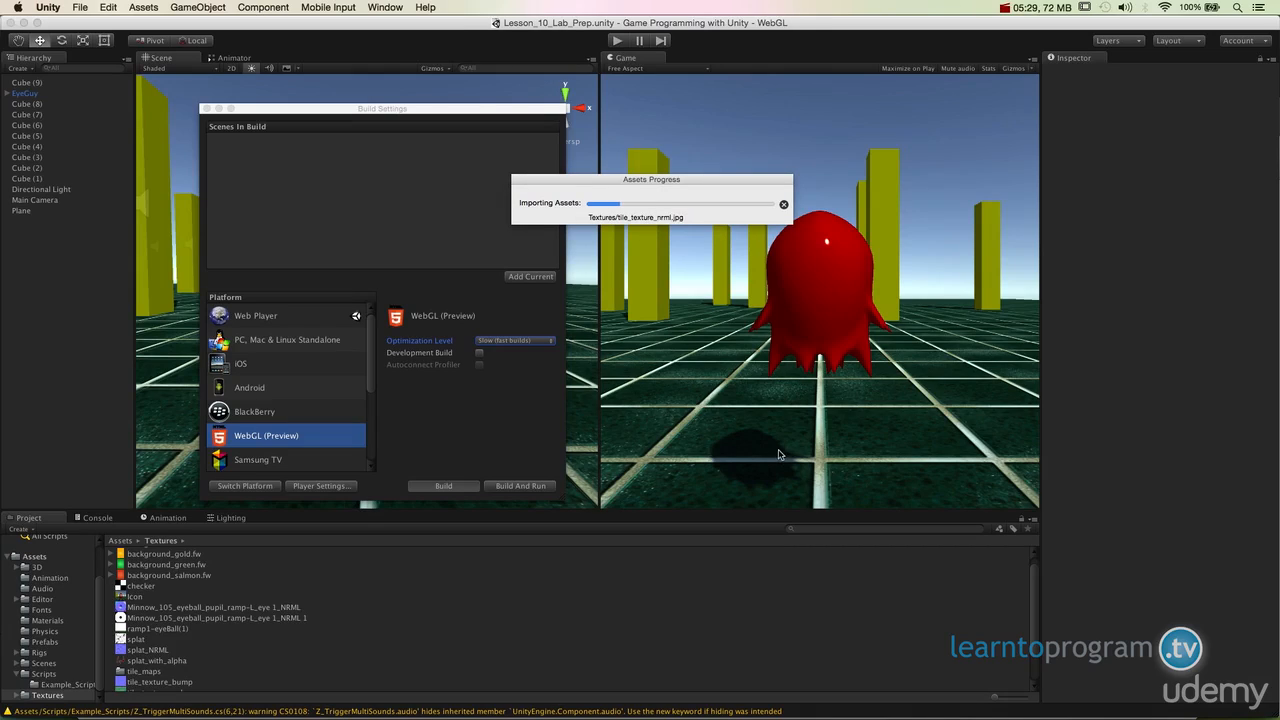